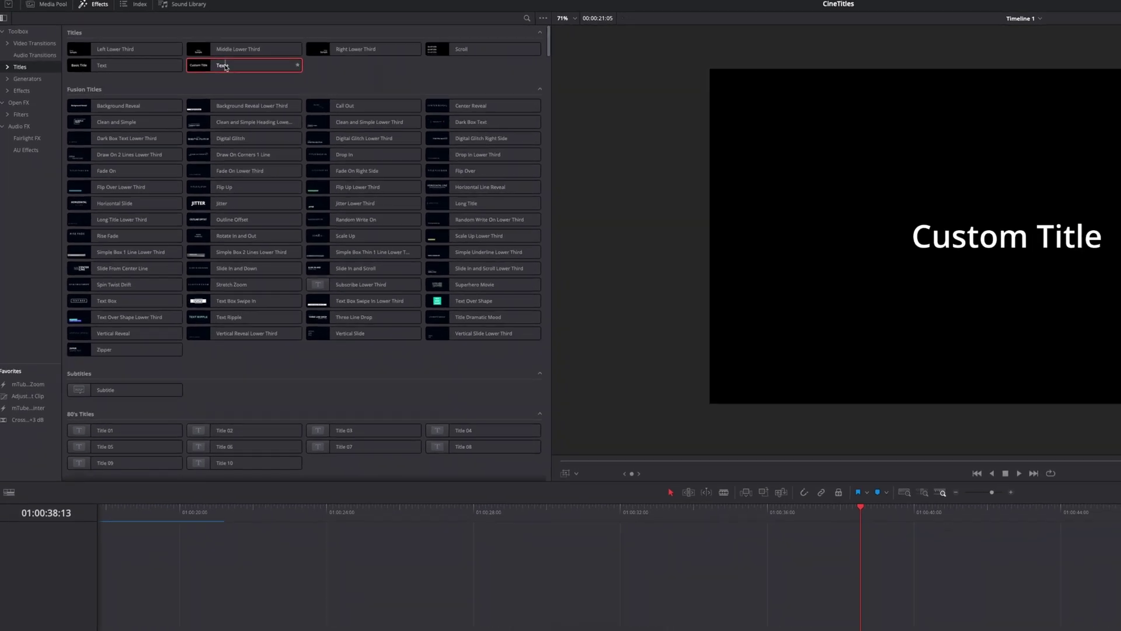
Add a Text+ title to track V1 of the timeline around the playhead and select the clip
drag(245, 71, 300, 143)
drag(218, 105, 625, 571)
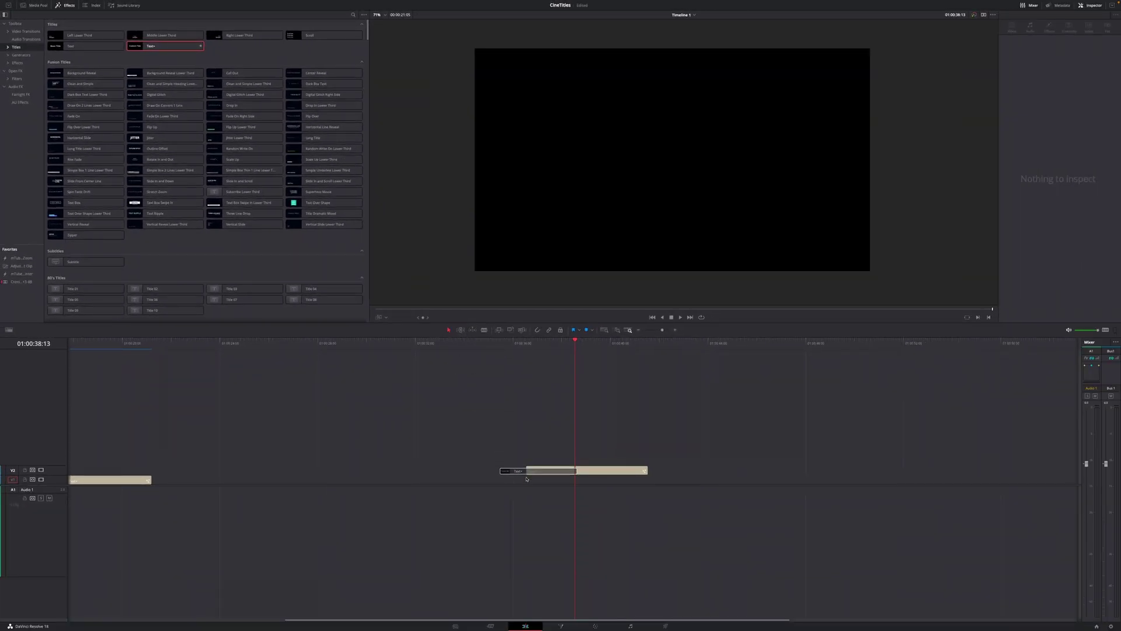
drag(526, 480, 536, 481)
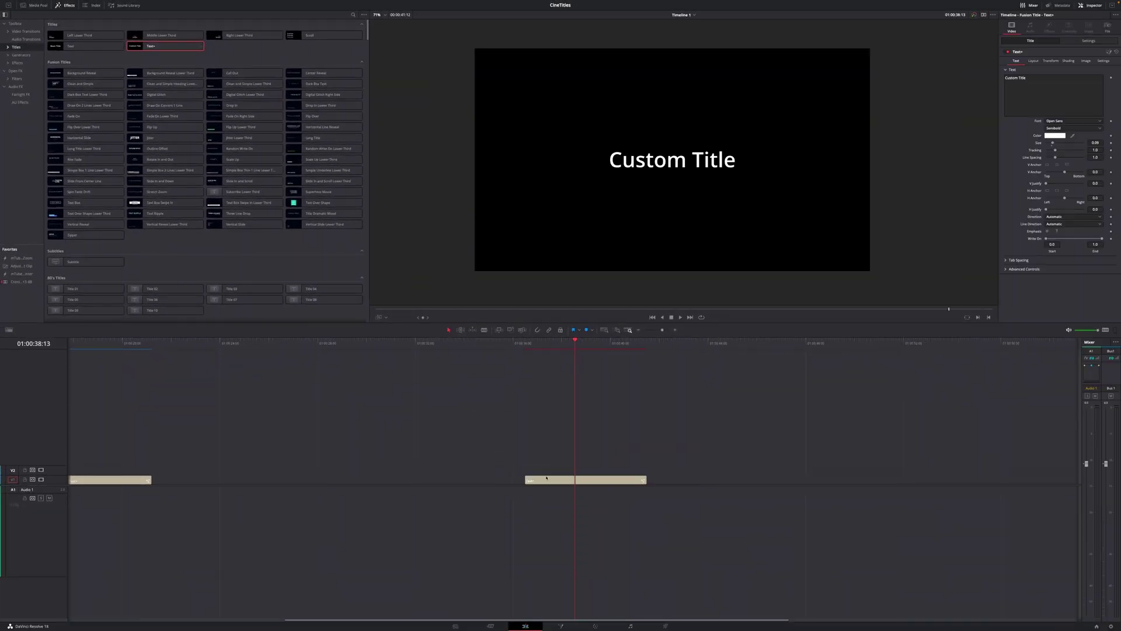
click(549, 480)
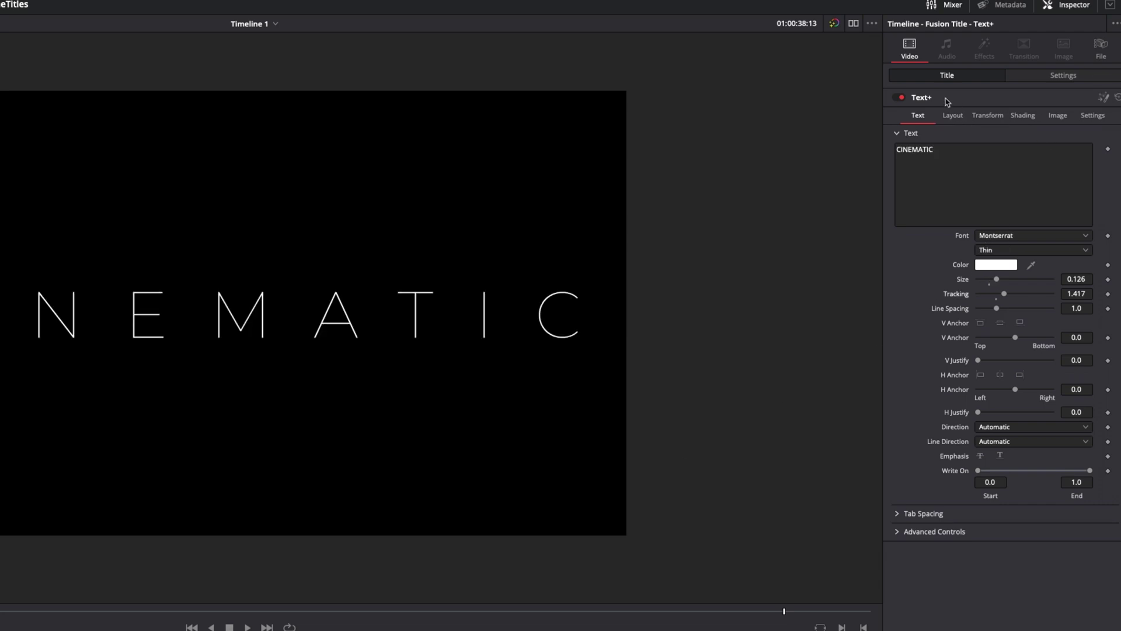
Open the CINEMATIC title in Fusion, add a Follower modifier to its text and show the modifier's settings
click(1103, 98)
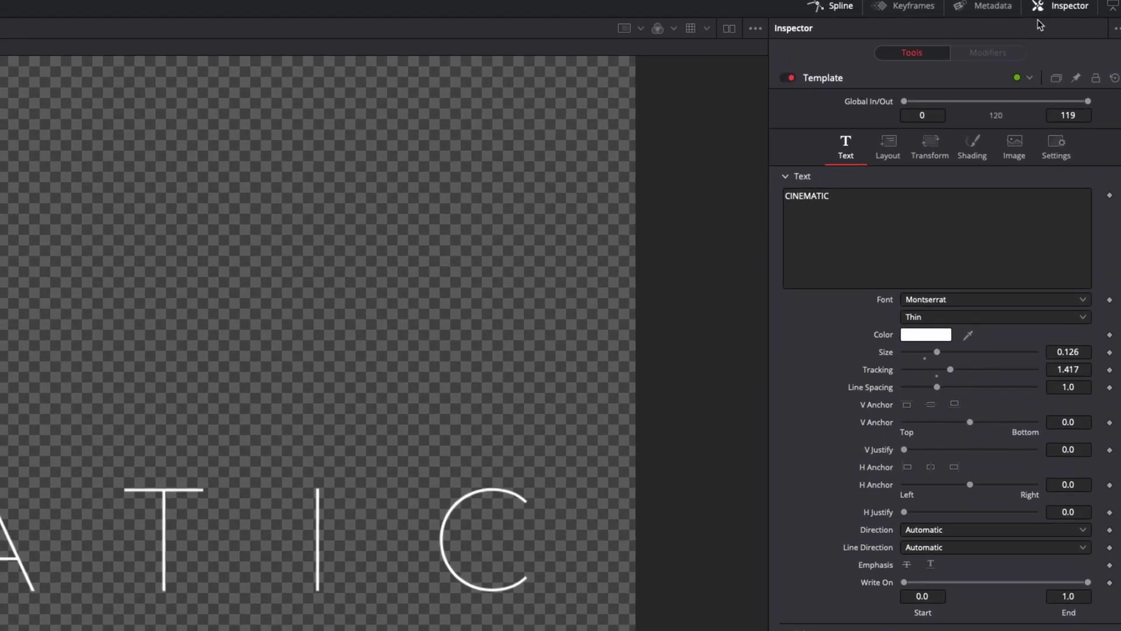
right_click(899, 221)
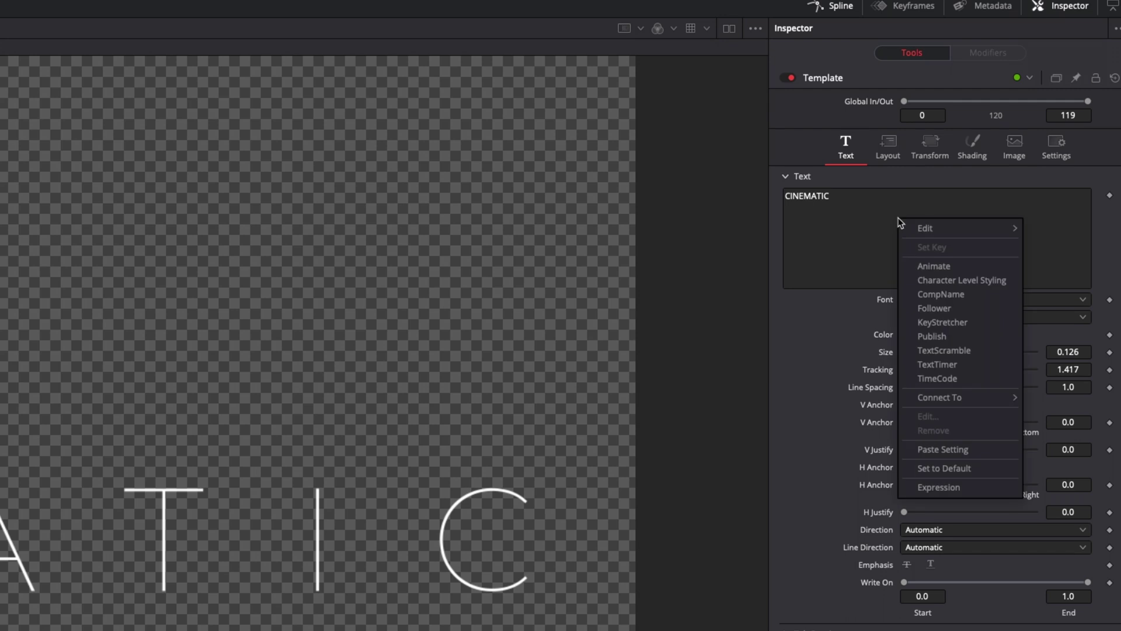
click(931, 310)
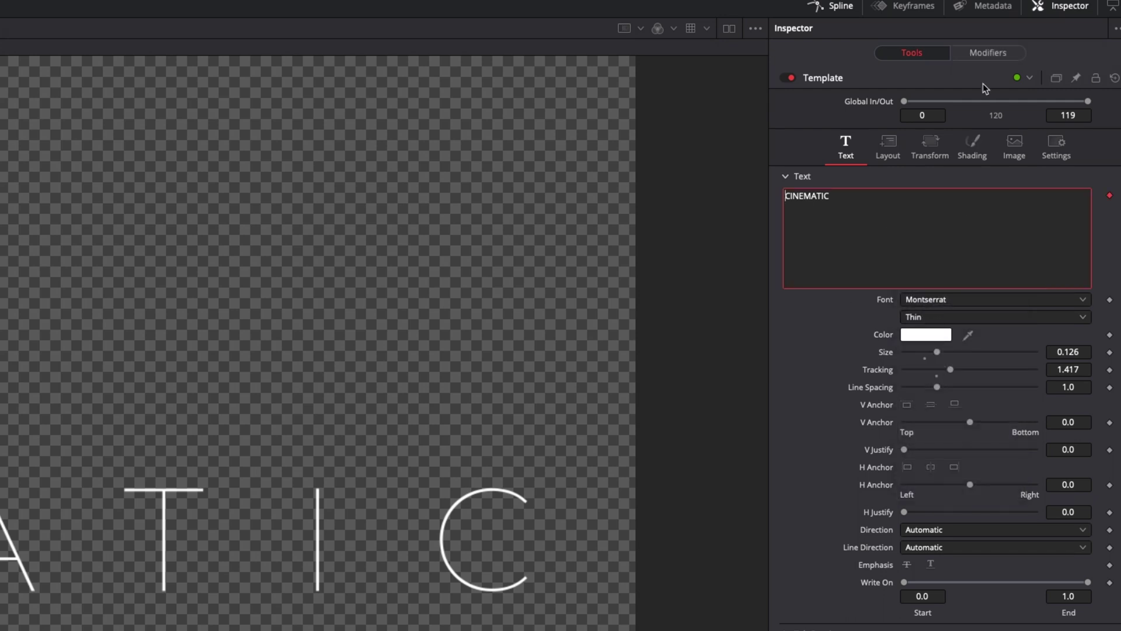
click(987, 55)
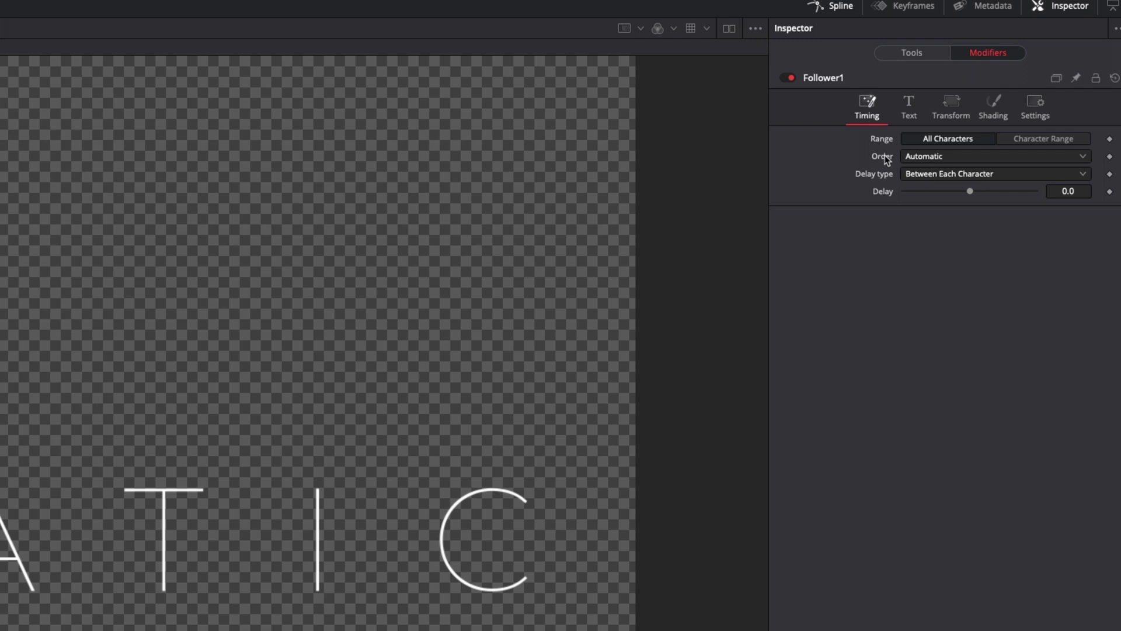
Set the Follower's order to Random But One by One and its delay between each character to 2
click(921, 158)
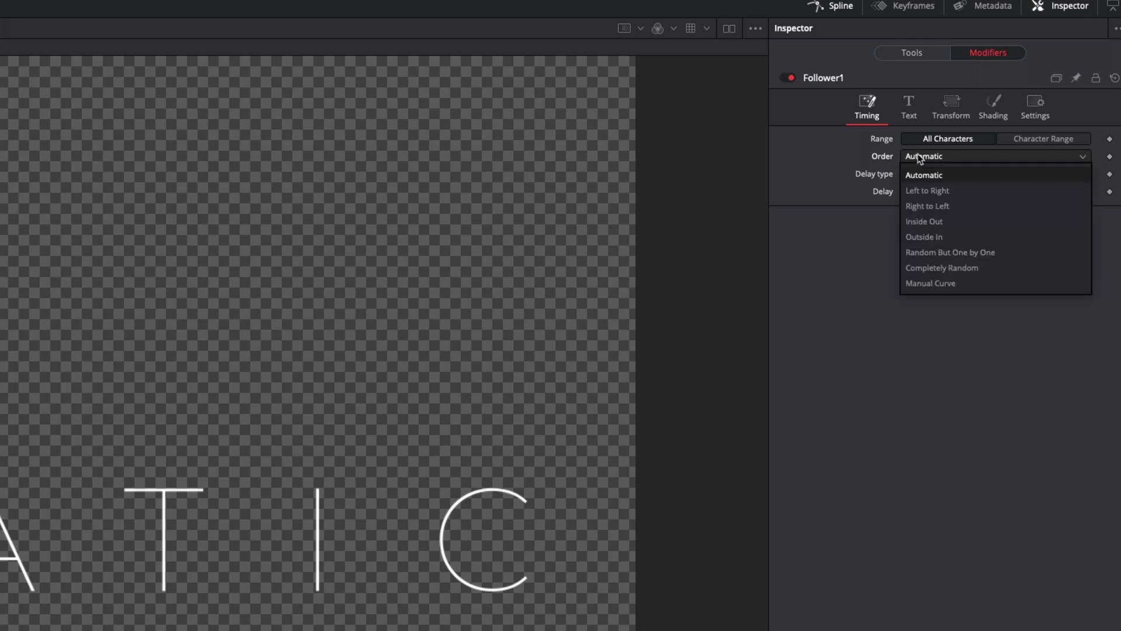
click(930, 247)
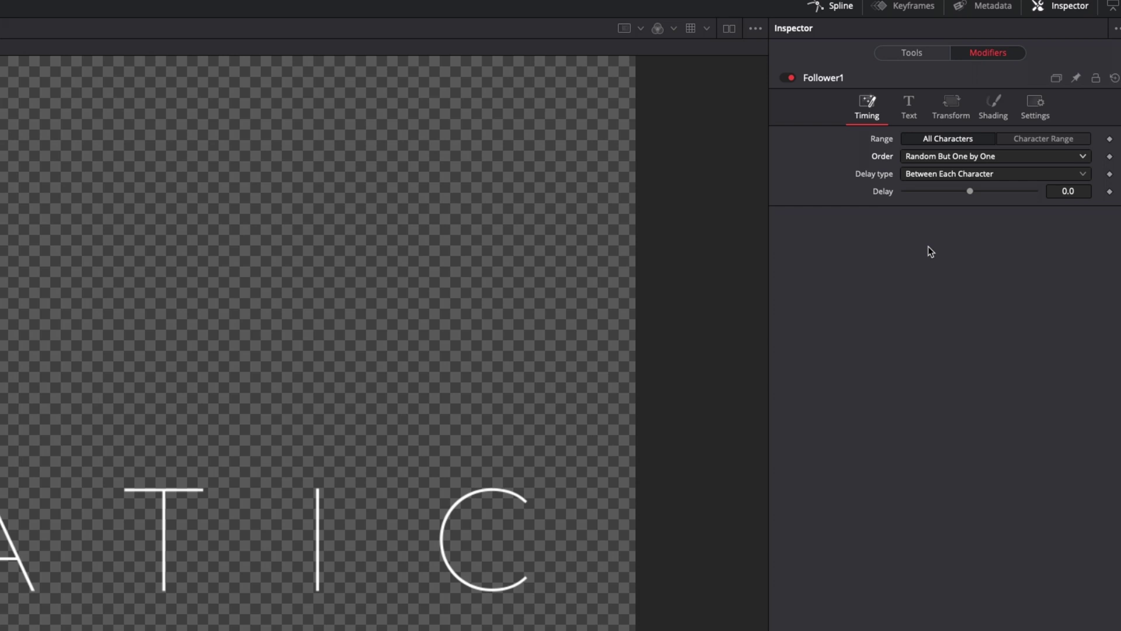
click(1064, 193)
text(2)
key(Return)
In the Follower's shading, keyframe Softness X and Y at 0 on frame 96, and at X 4.39 and Y 9.95 on frame 0
click(994, 105)
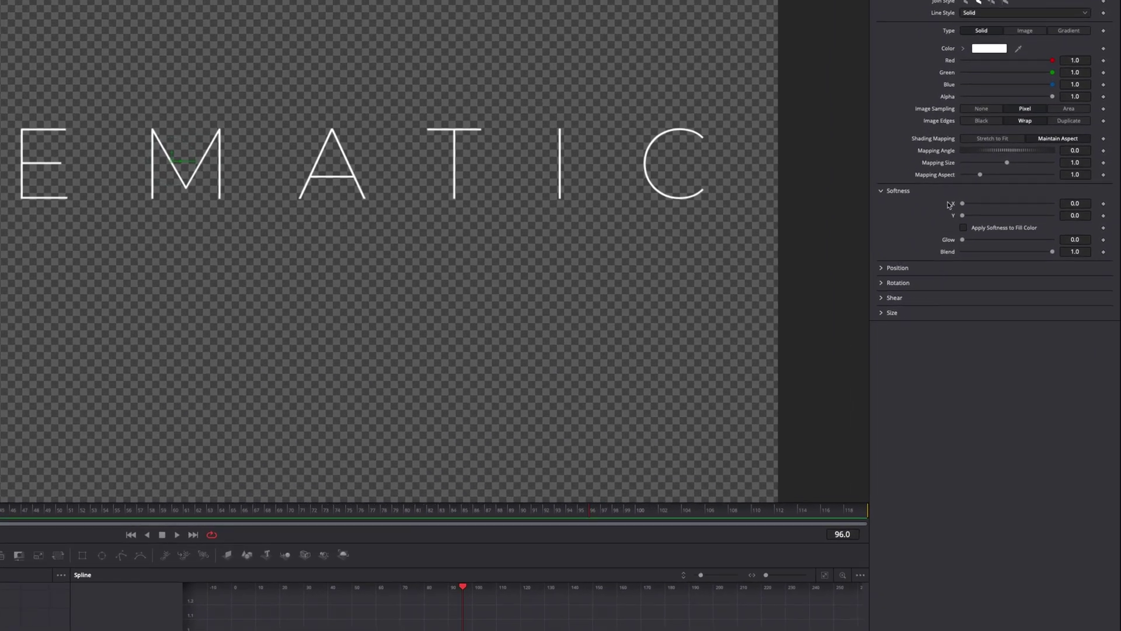
click(1103, 204)
click(1103, 216)
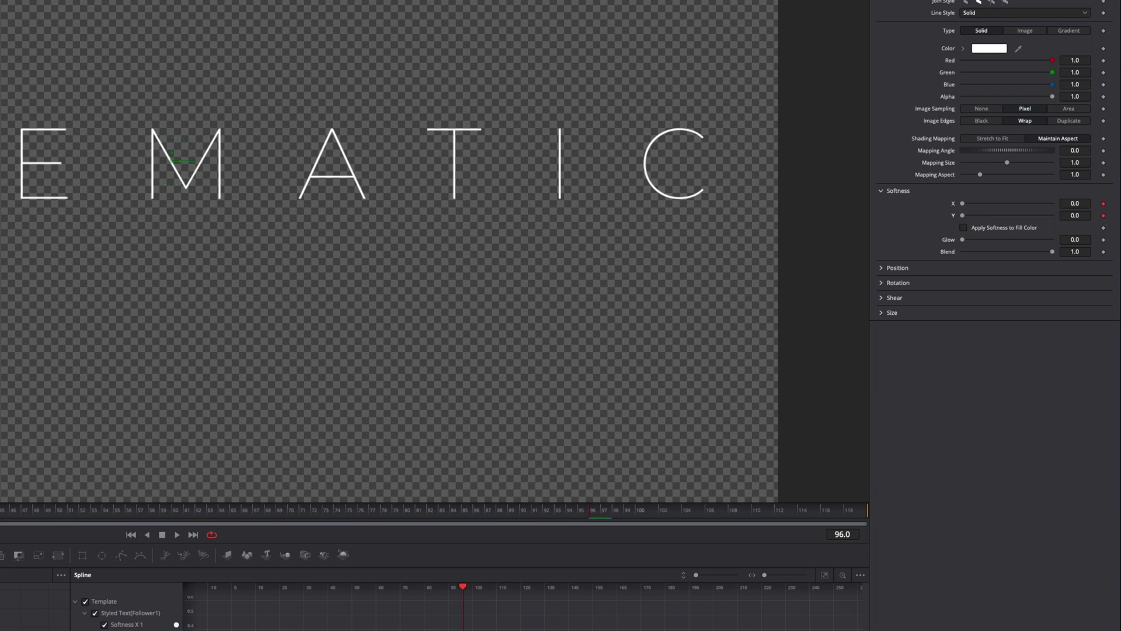
key(Home)
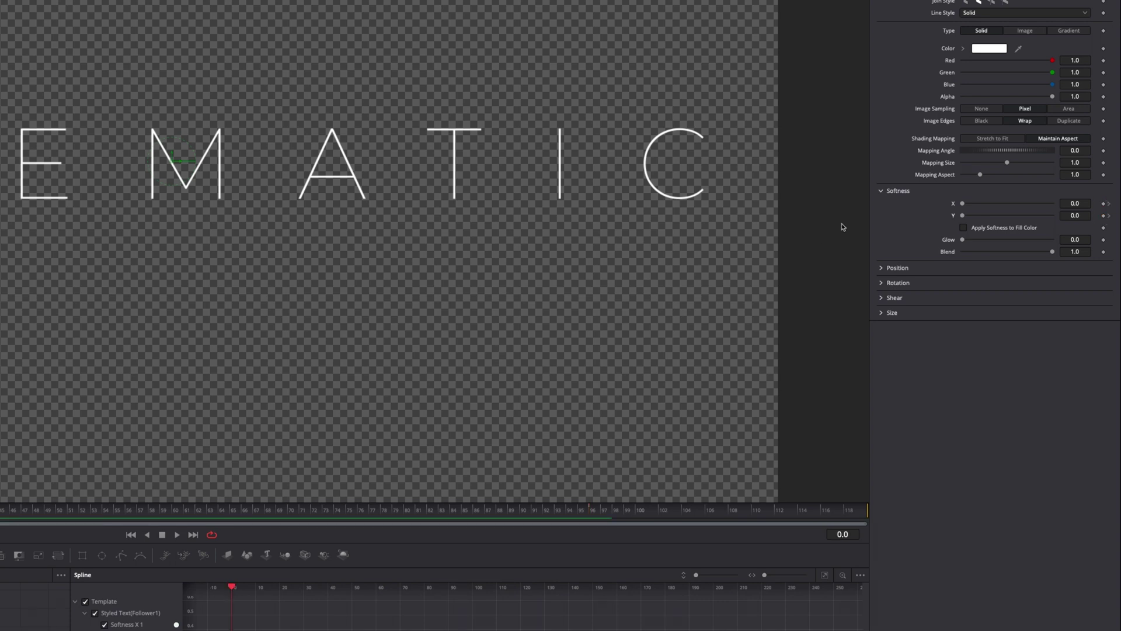
drag(963, 203, 1008, 221)
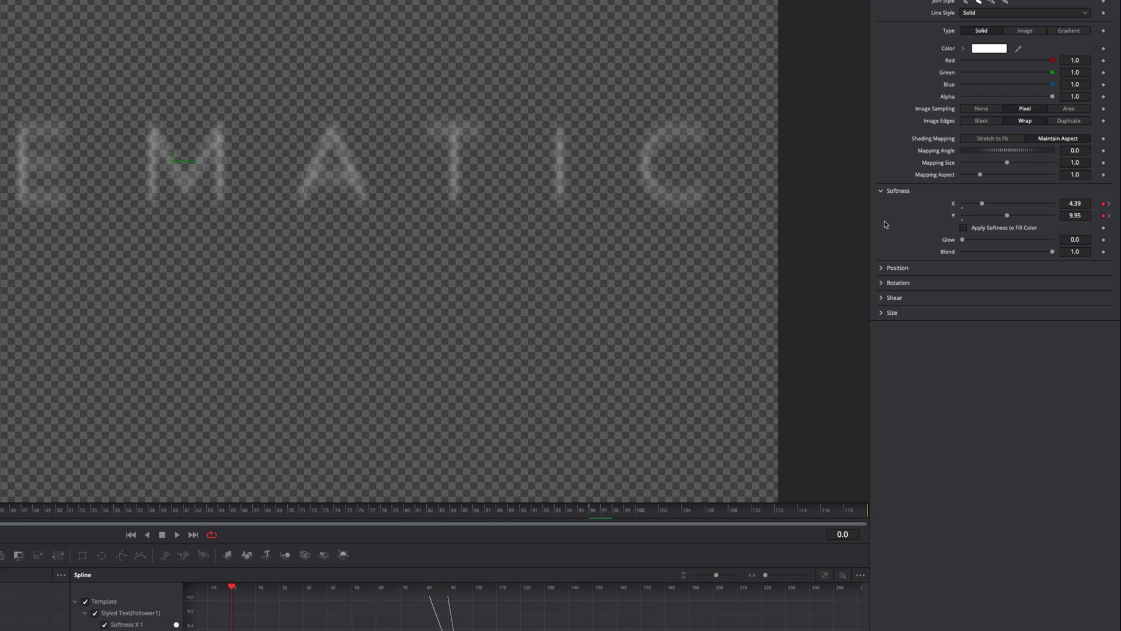
Keyframe the Follower's Offset Z at 0 on frame 96 and at -10 on frame 0, and play back the animation
click(882, 267)
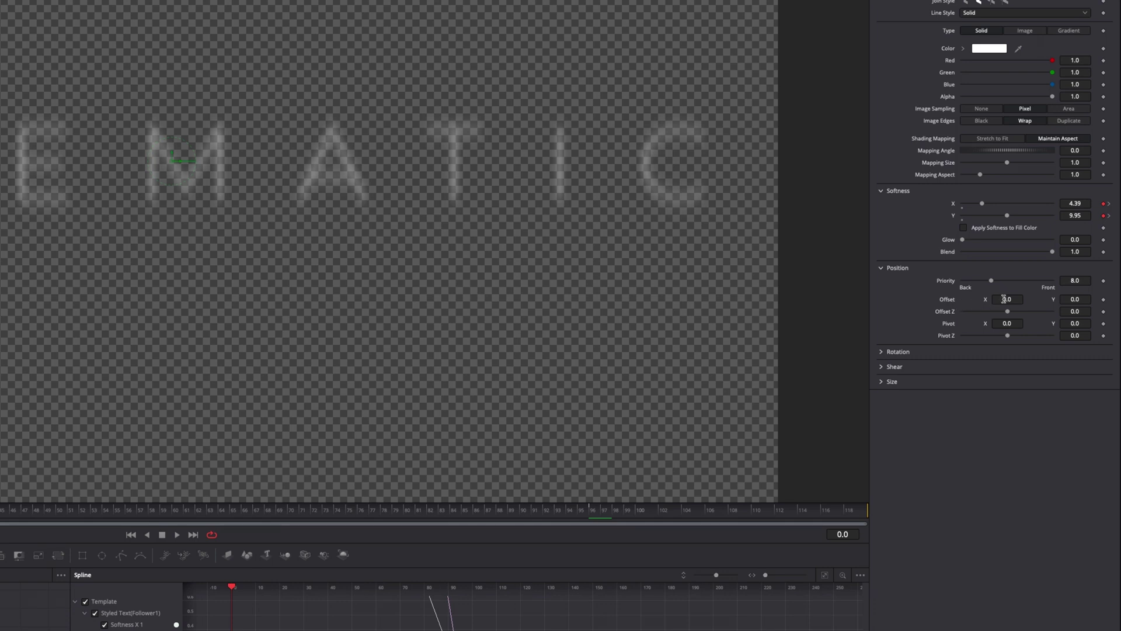
click(593, 511)
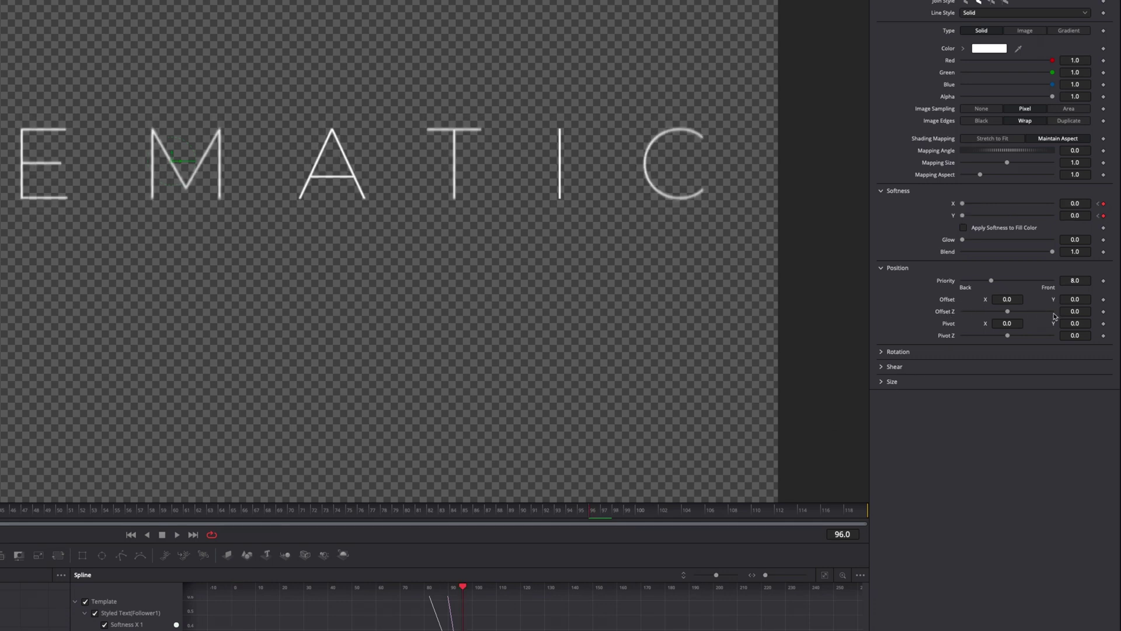
click(1104, 311)
key(Home)
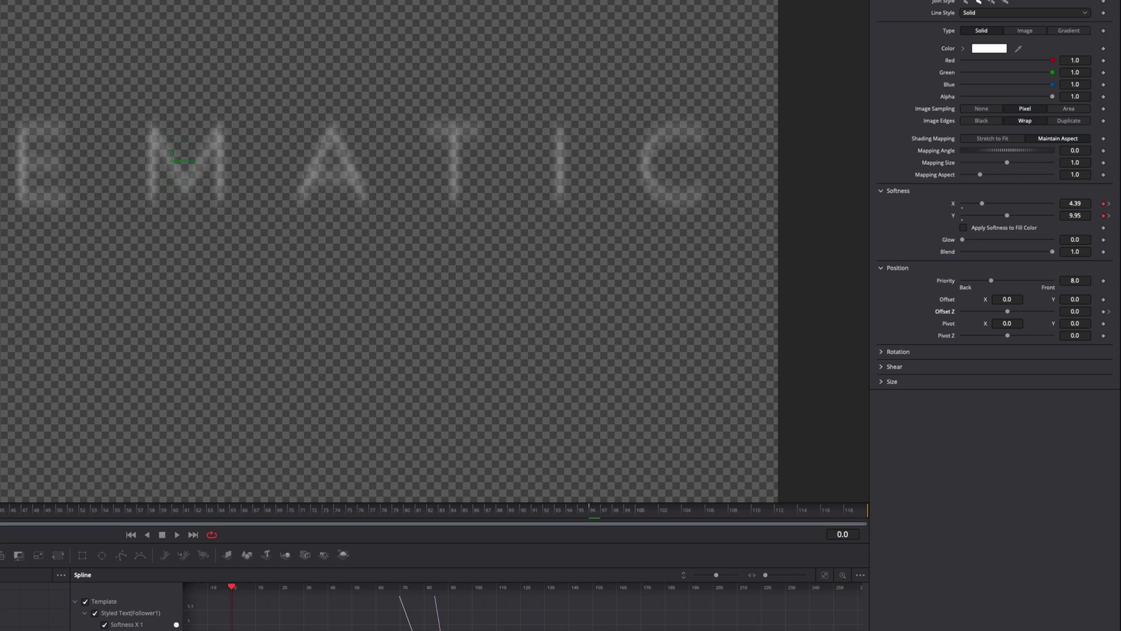
click(1087, 309)
text(-10)
key(Return)
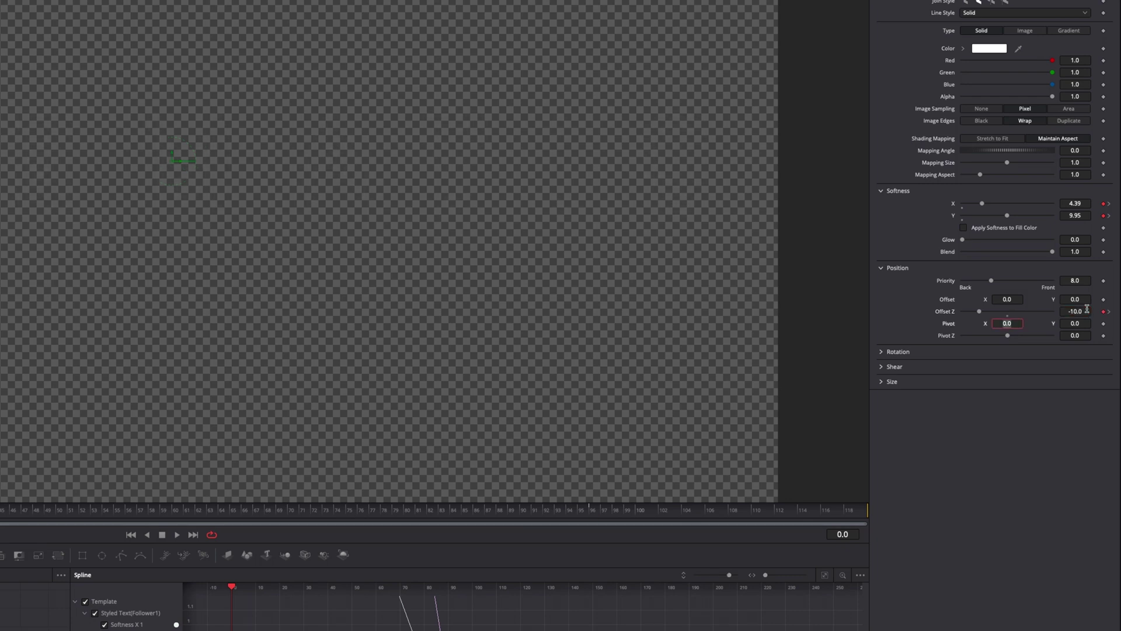
click(177, 534)
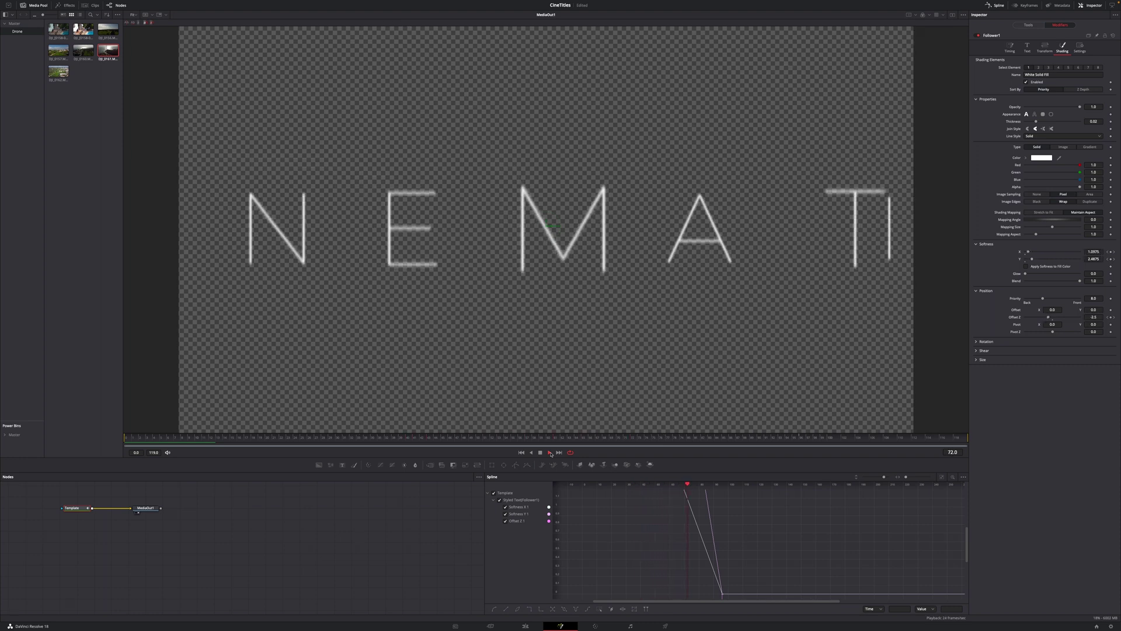
click(550, 453)
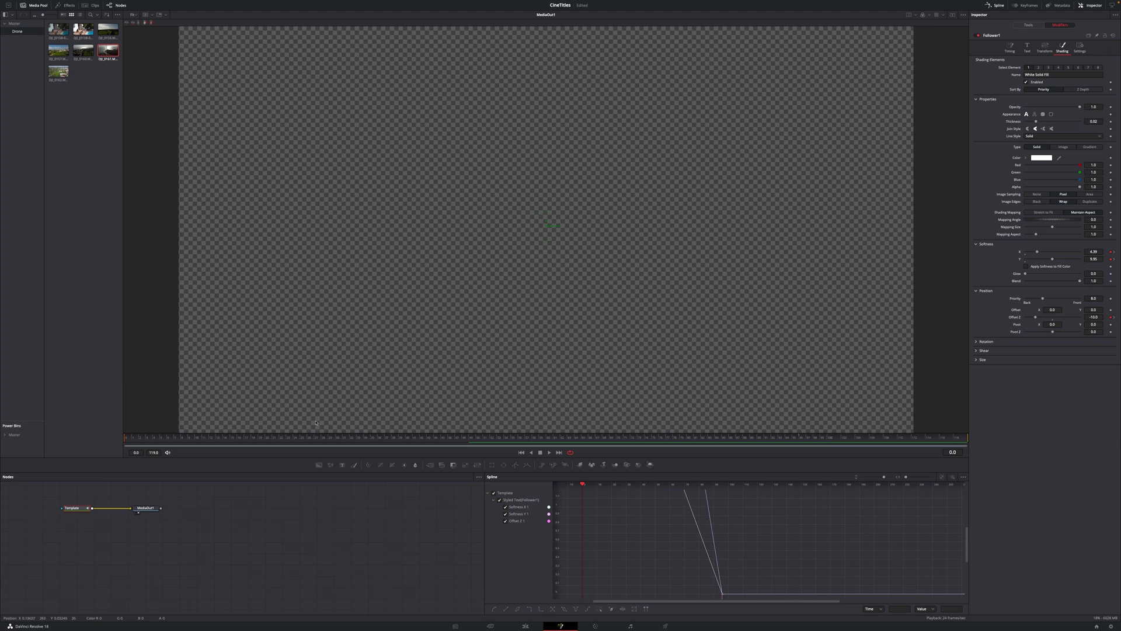
Keyframe the Follower's X/Y Offset on frame 96, move its path point straight up near the image's top edge on frame 0, and play the animation
click(802, 437)
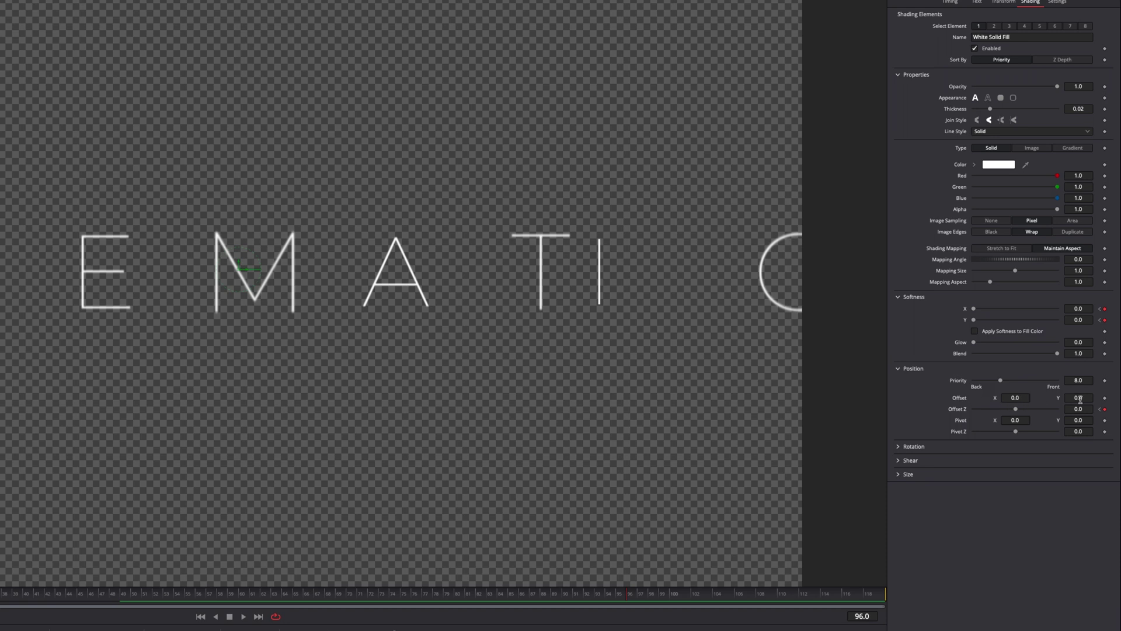
click(1105, 399)
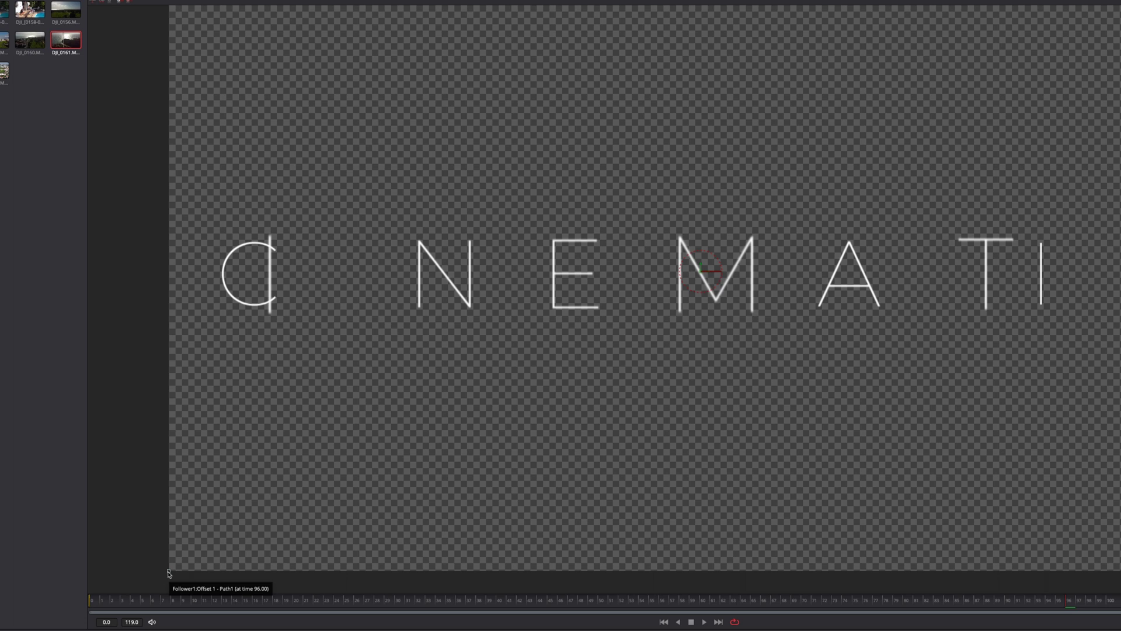
scroll(252, 445, down, 2)
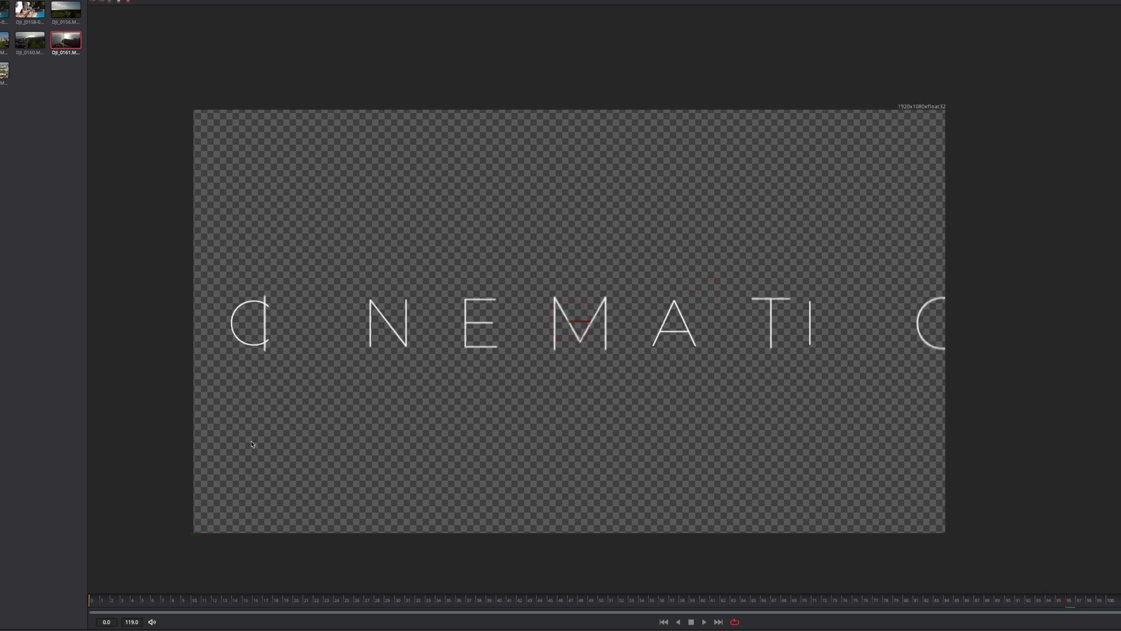
click(92, 600)
drag(193, 537, 194, 161)
key(space)
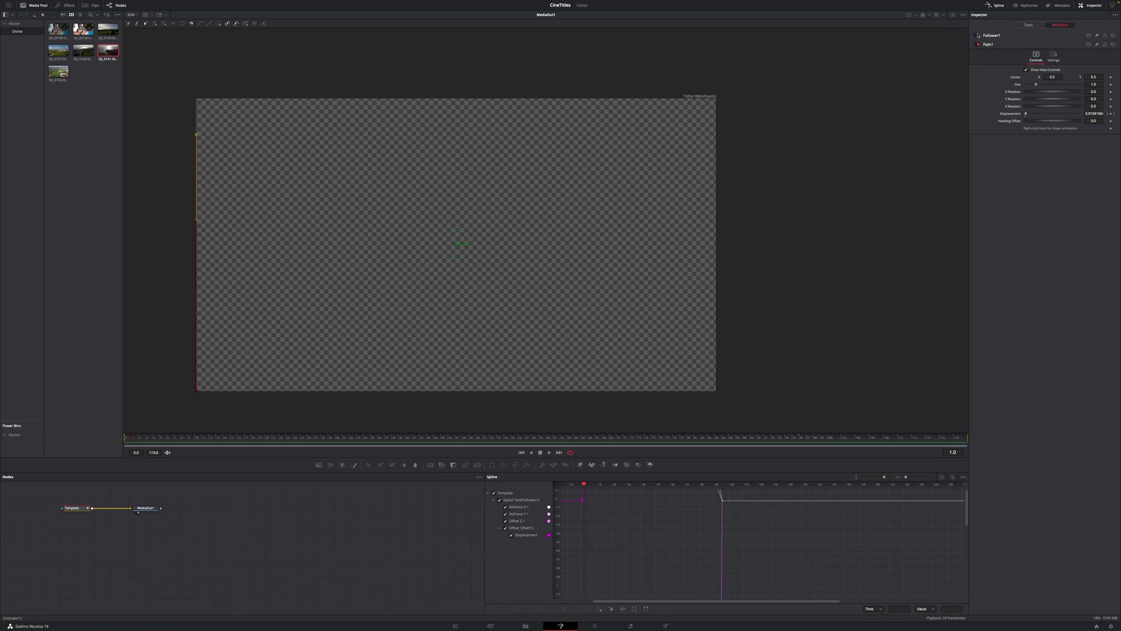
Isolate the Softness X 1 curve in the spline editor, fit it to the view and smooth both of its keyframes
click(992, 6)
click(991, 5)
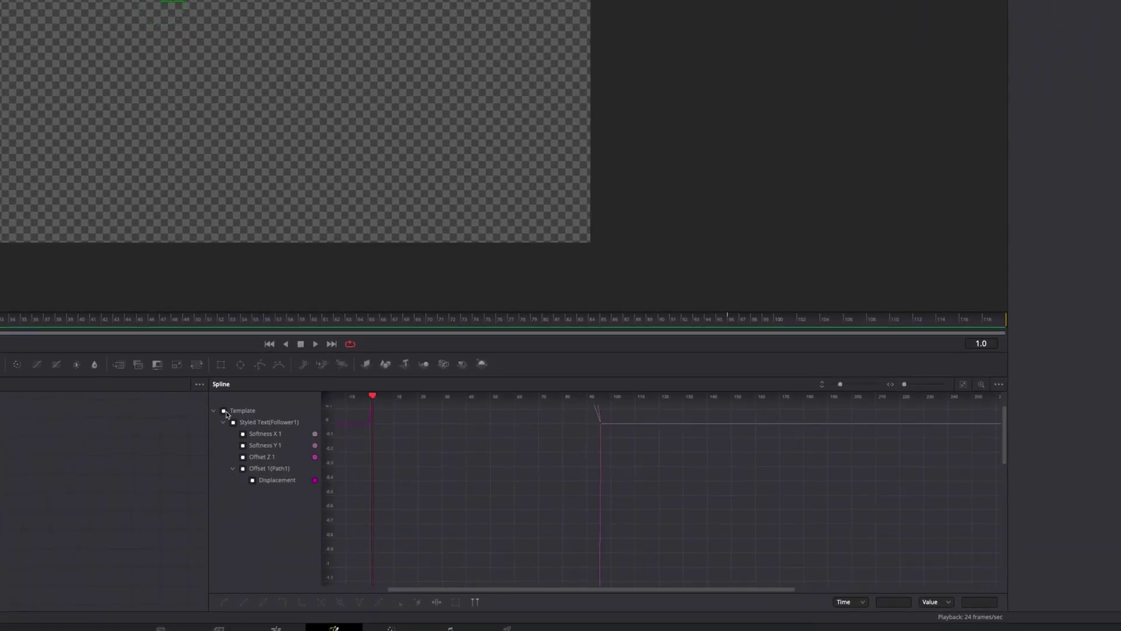
click(225, 412)
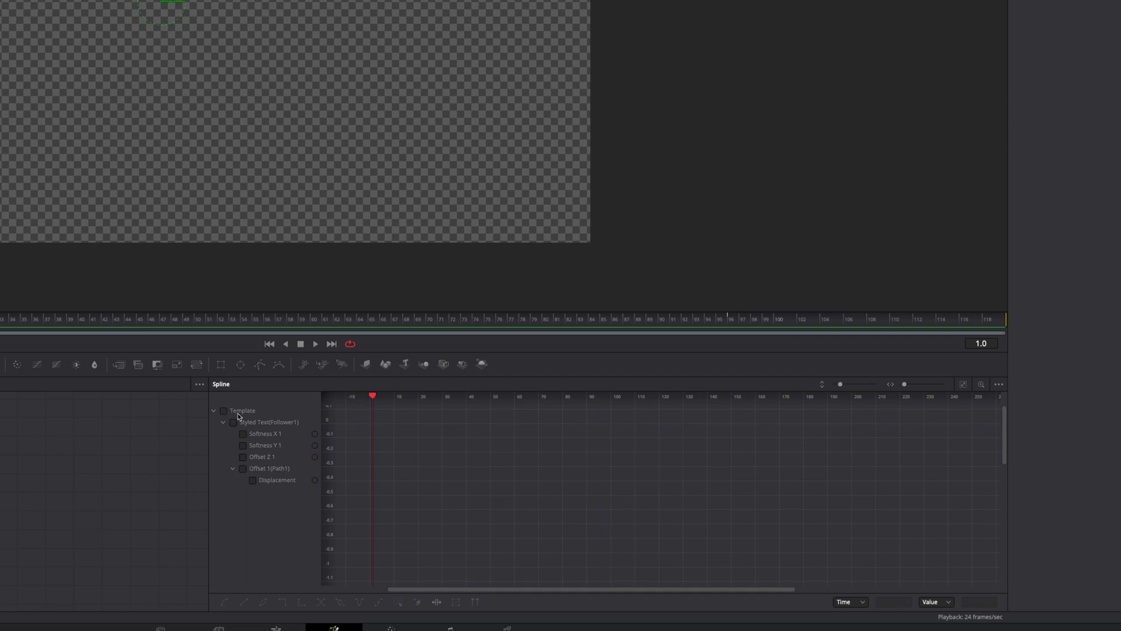
click(243, 435)
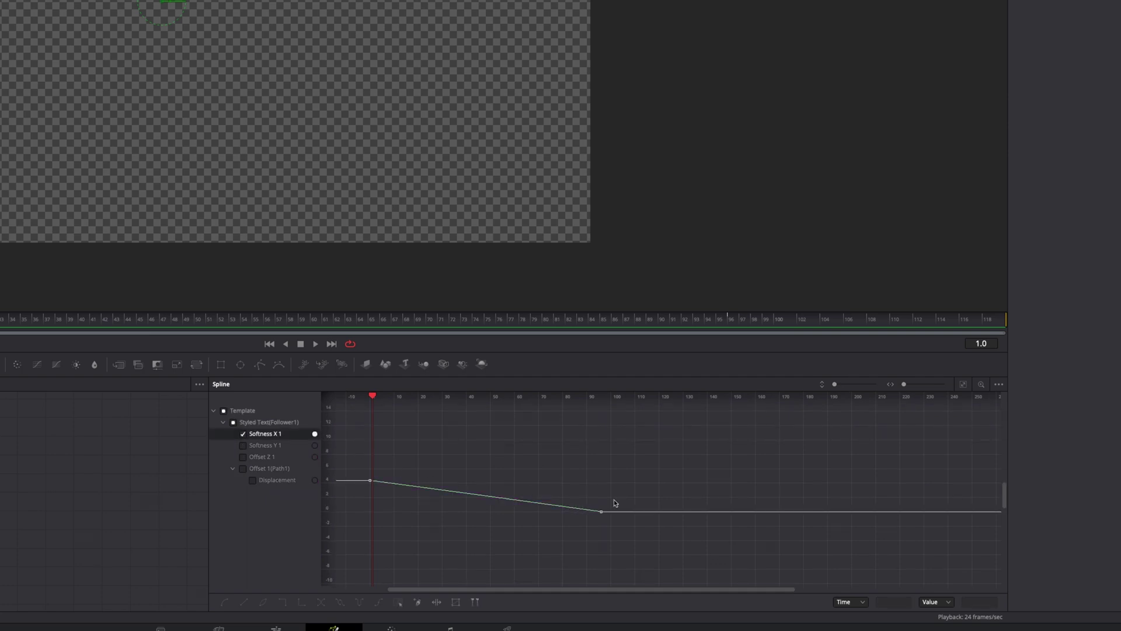
click(964, 385)
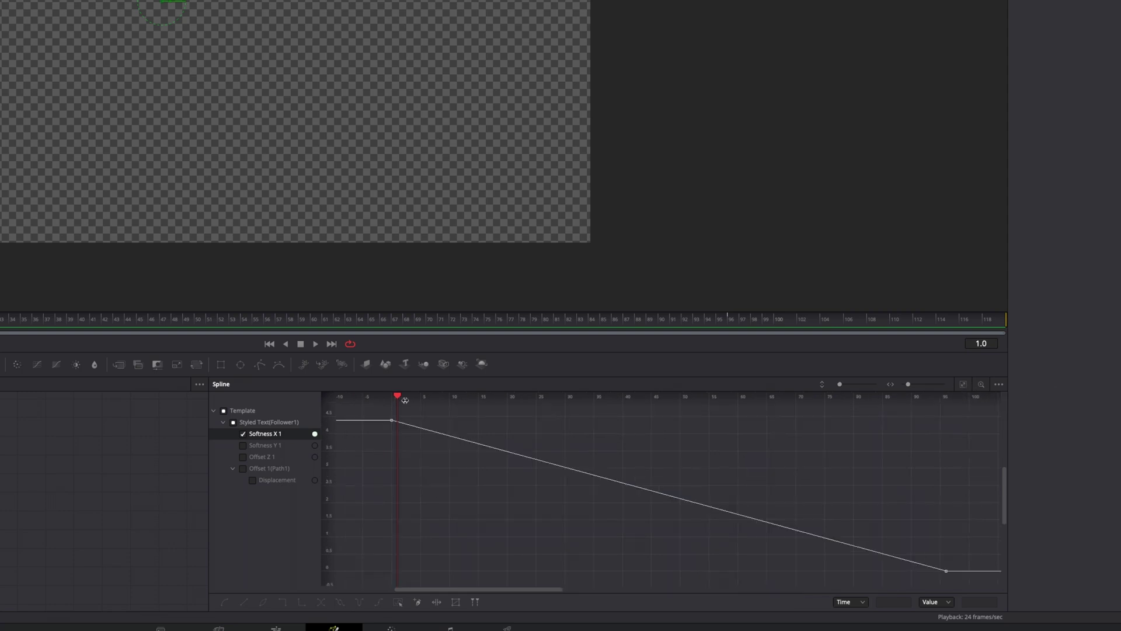
drag(399, 425, 958, 580)
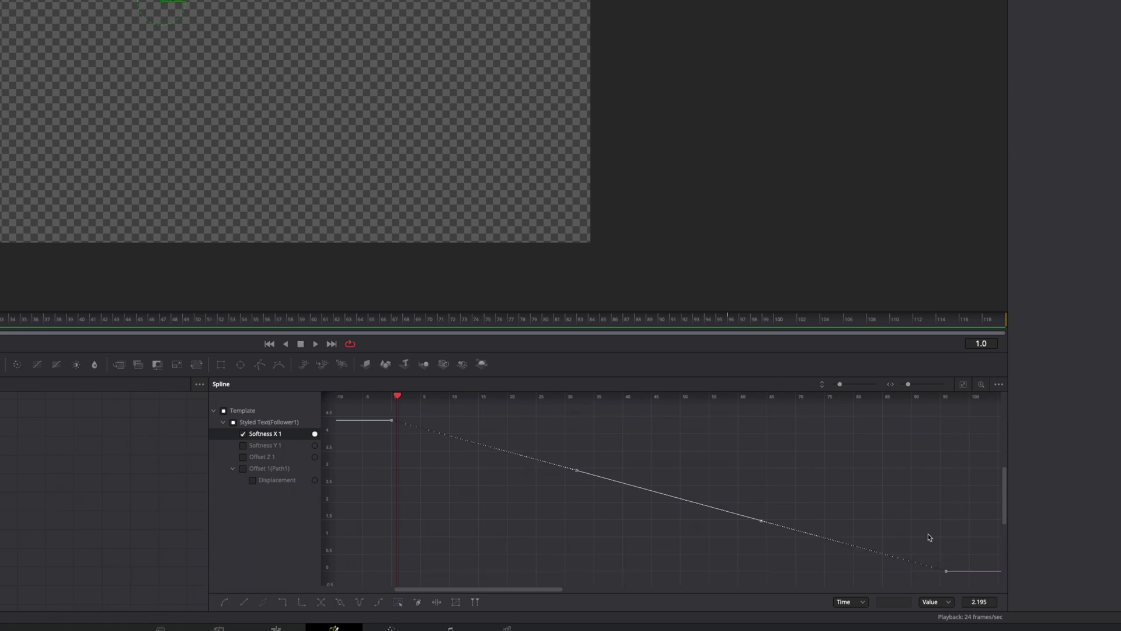
key(shift+s)
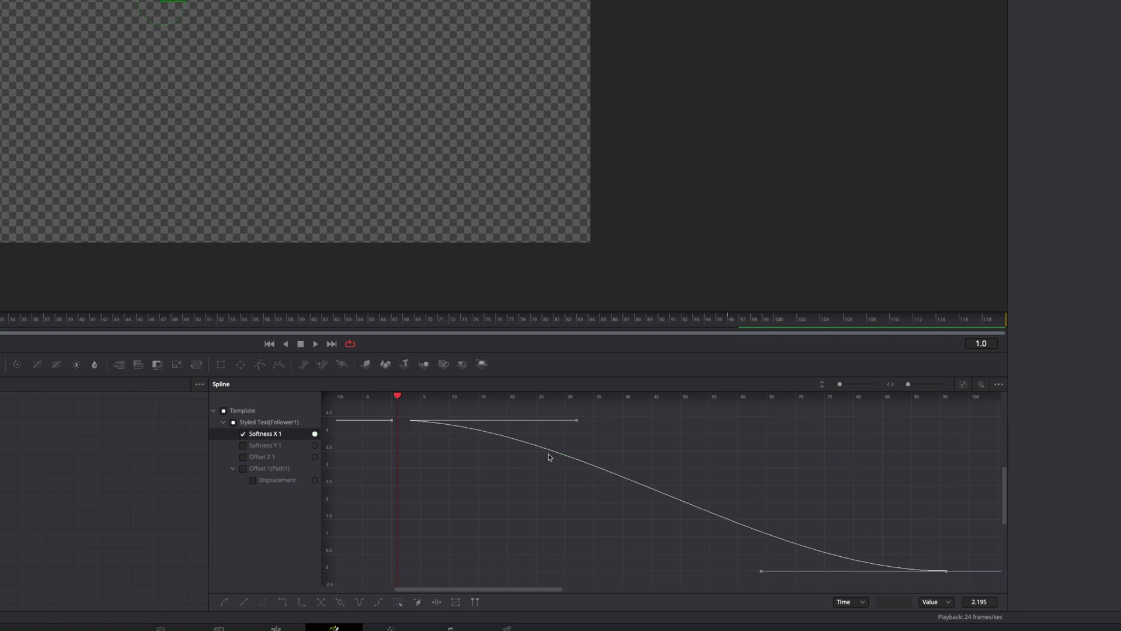
Isolate the Softness Y 1, Offset Z 1 and Displacement curves one at a time and smooth their keyframes
click(243, 434)
click(243, 446)
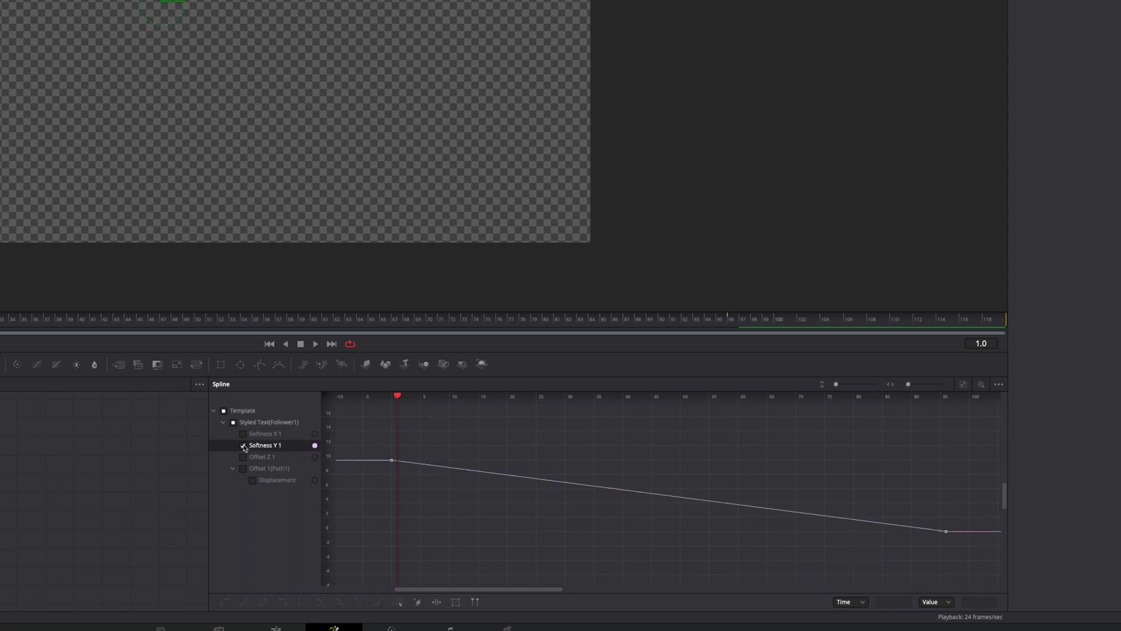
drag(383, 433, 966, 570)
click(243, 457)
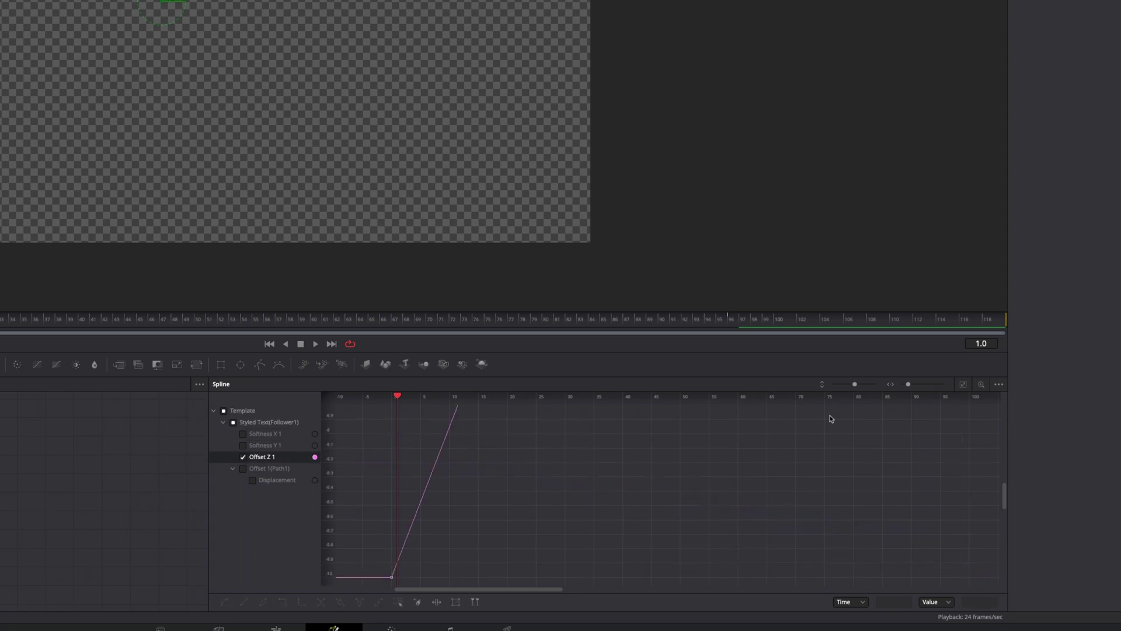
click(243, 457)
click(252, 480)
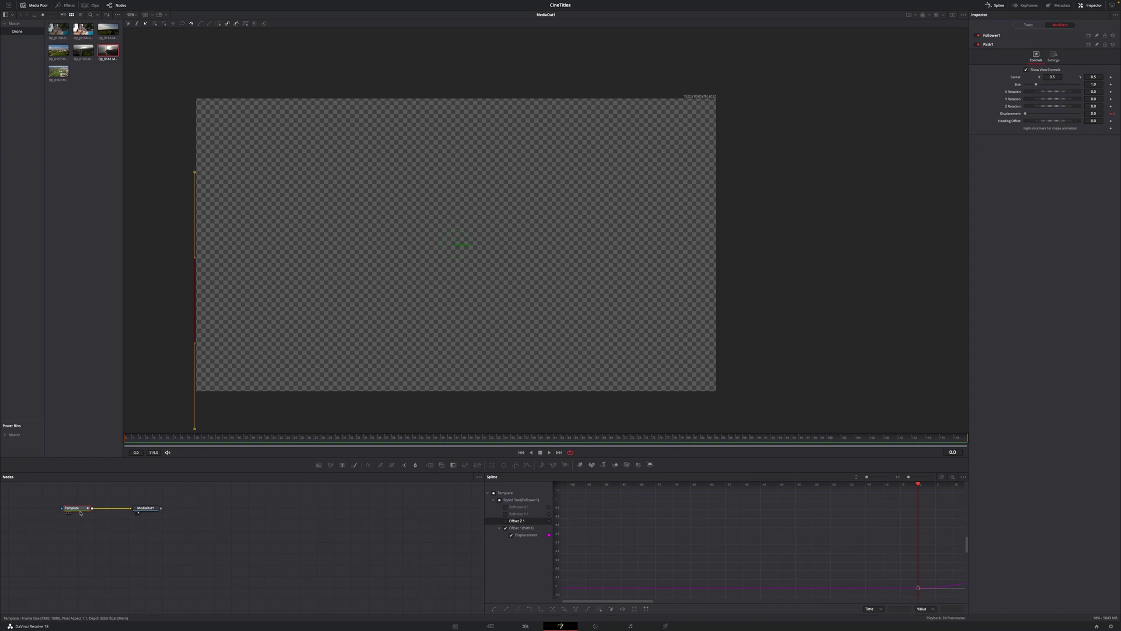
Add a Glow node after the Template text node and move the playhead to a late frame of the composition
key(shift+space)
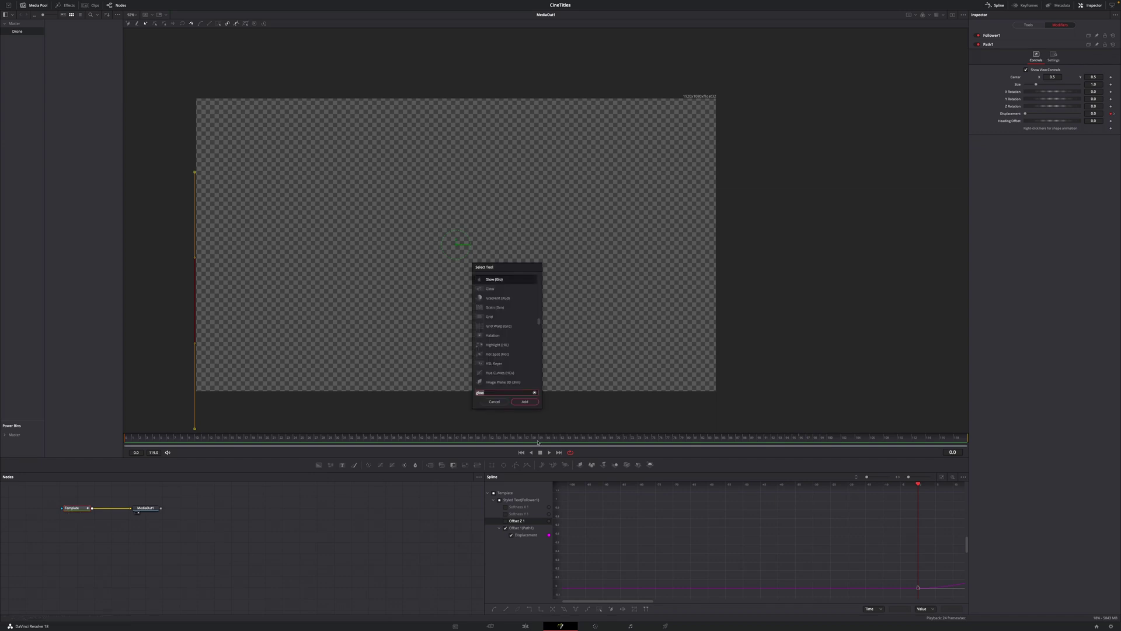
click(525, 402)
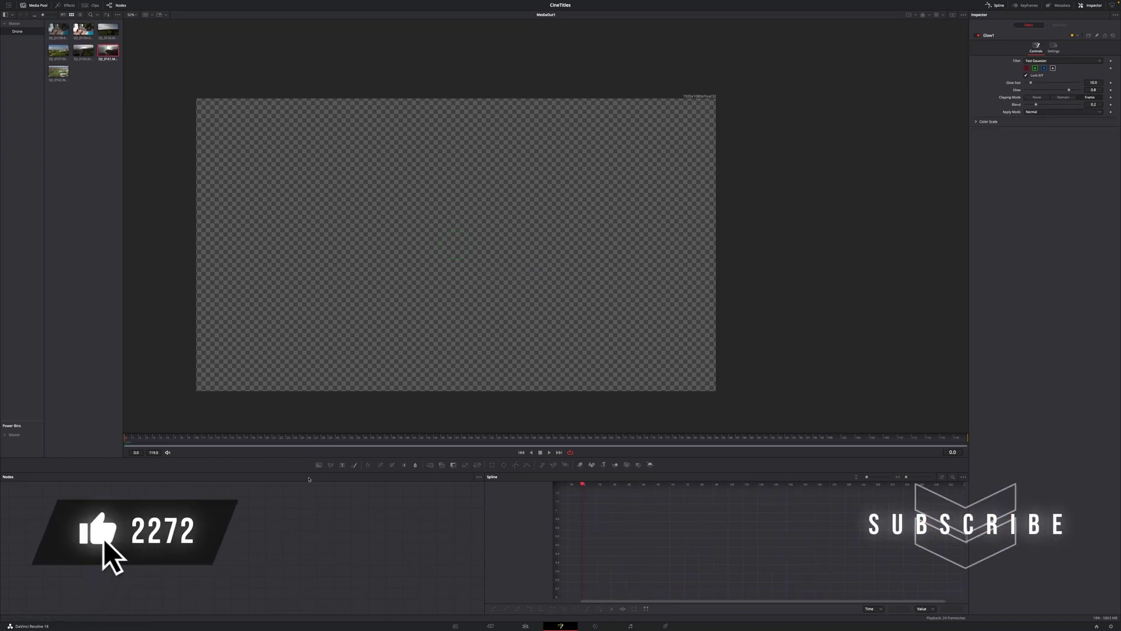
click(885, 443)
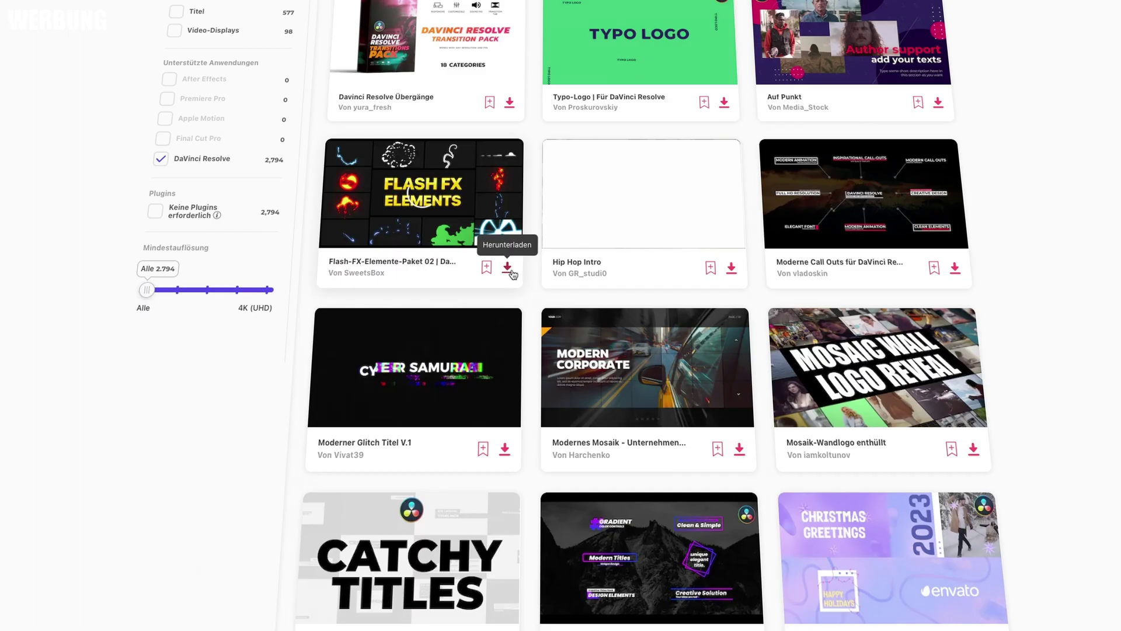
click(507, 268)
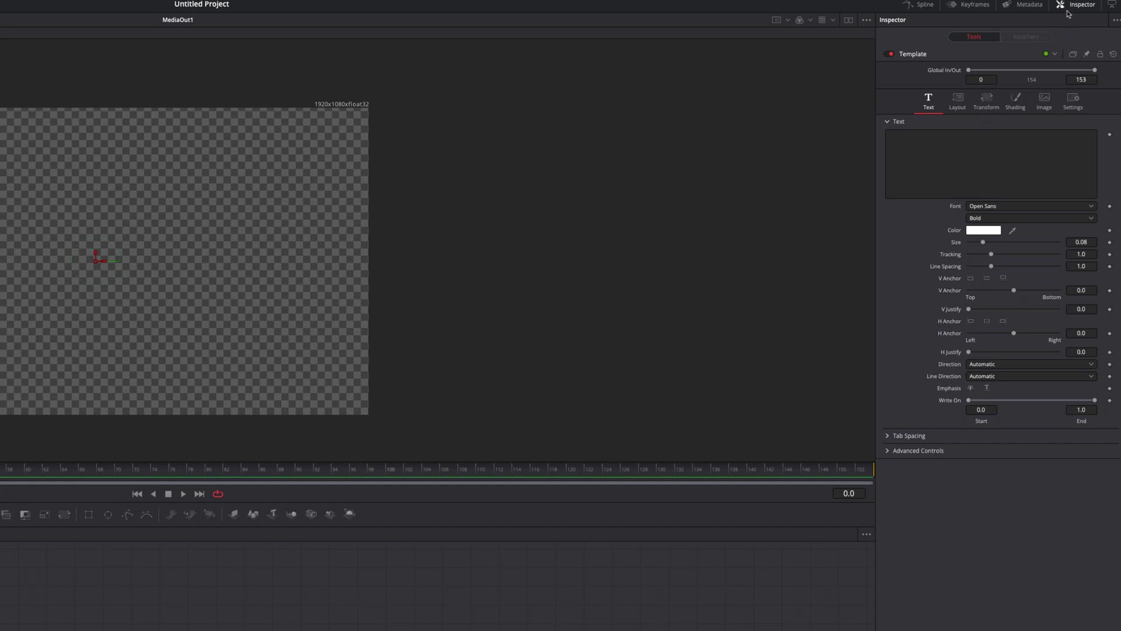
Enter CINEMATIC as the title in Montserrat Thin, size 0.131, tracking 1.219, and add a Follower modifier to the text
click(967, 149)
text(CINEMATIC)
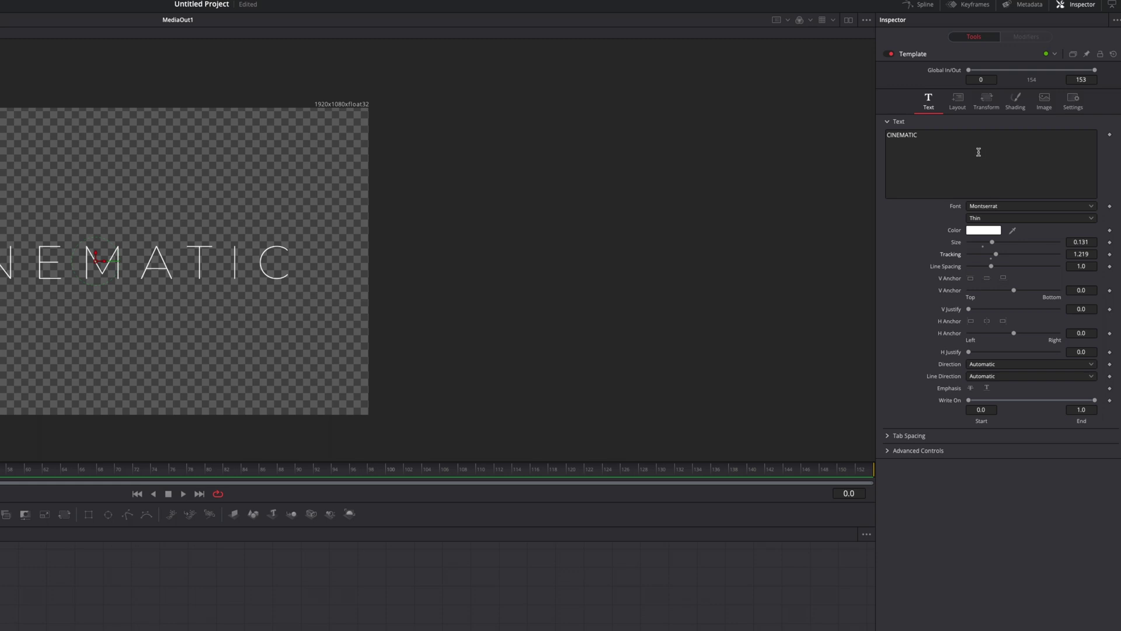
right_click(935, 141)
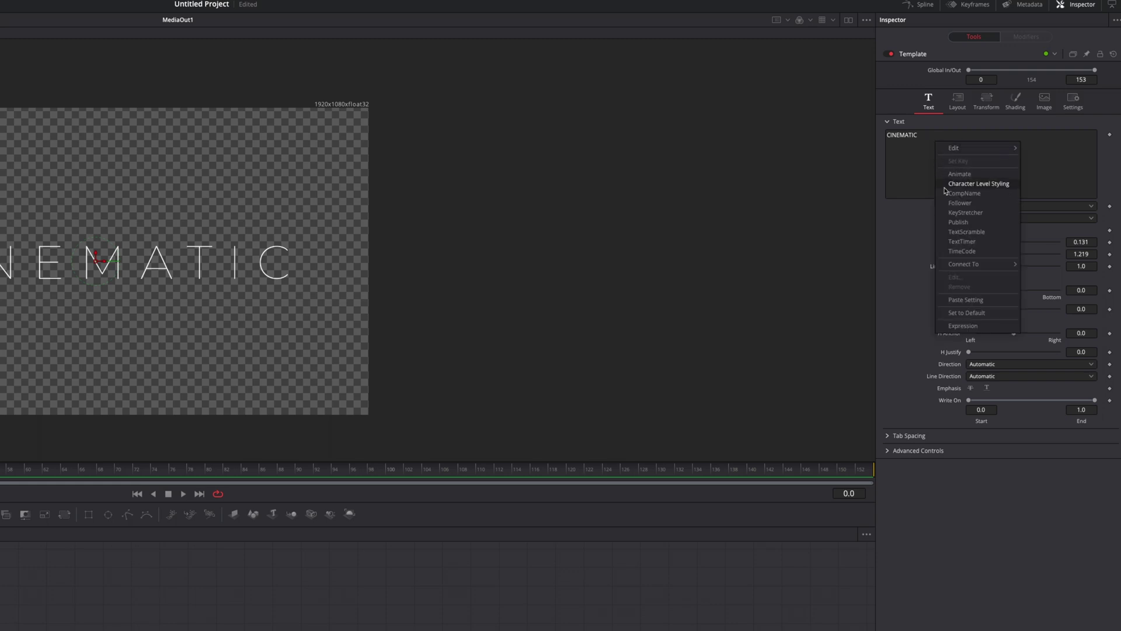
click(954, 213)
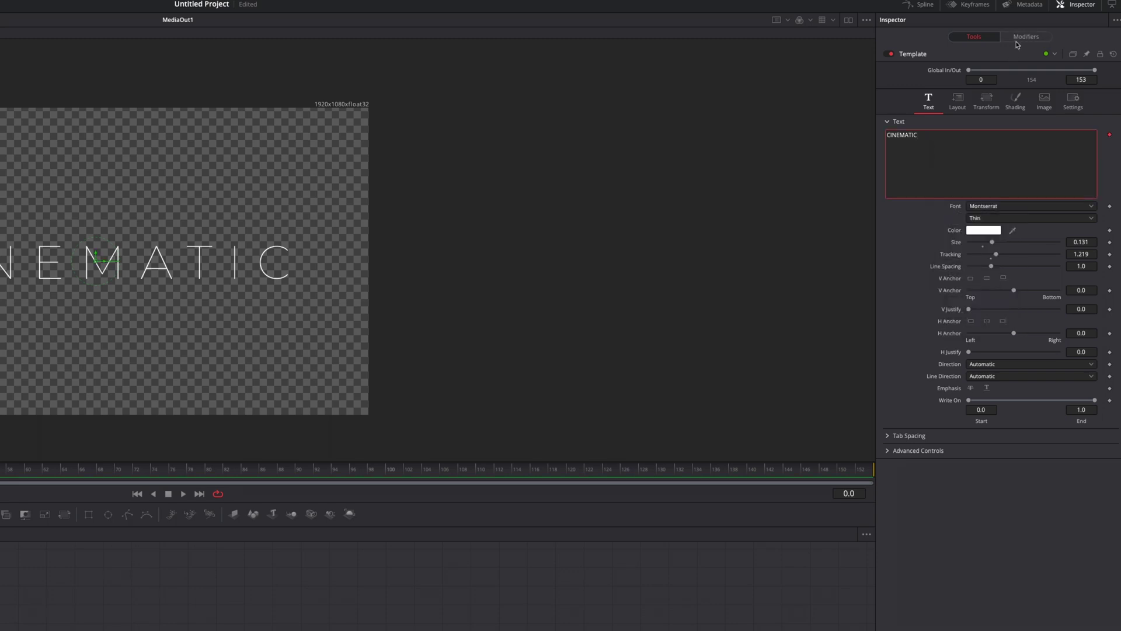
Set the Follower's timing order to Left to Right with a delay of 2.5 between each character
click(1019, 37)
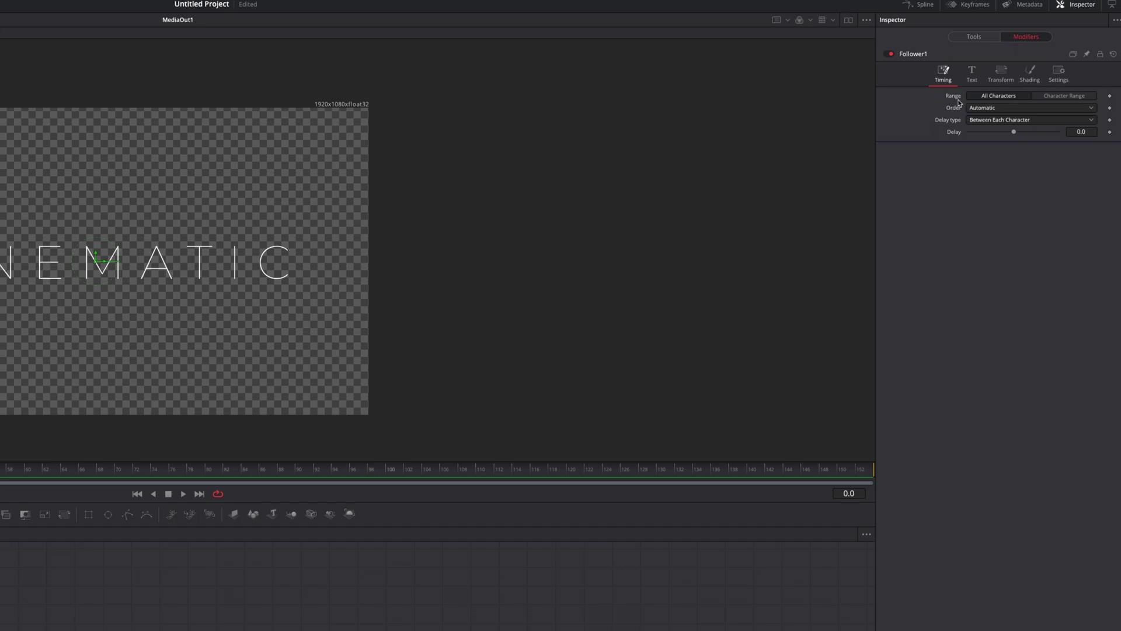
click(976, 110)
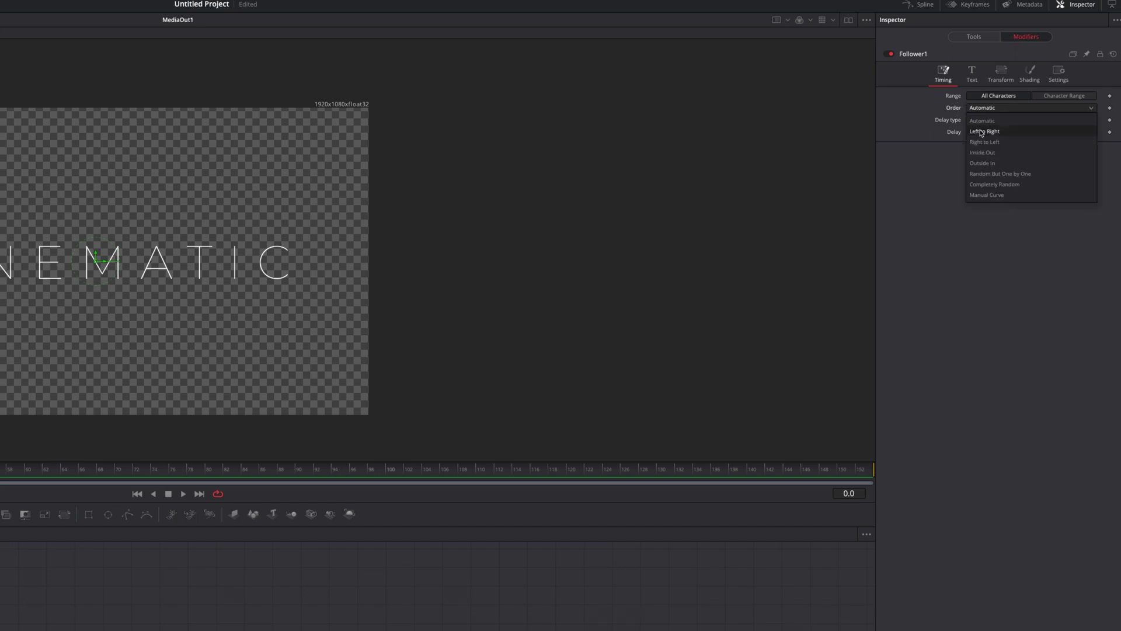
click(983, 131)
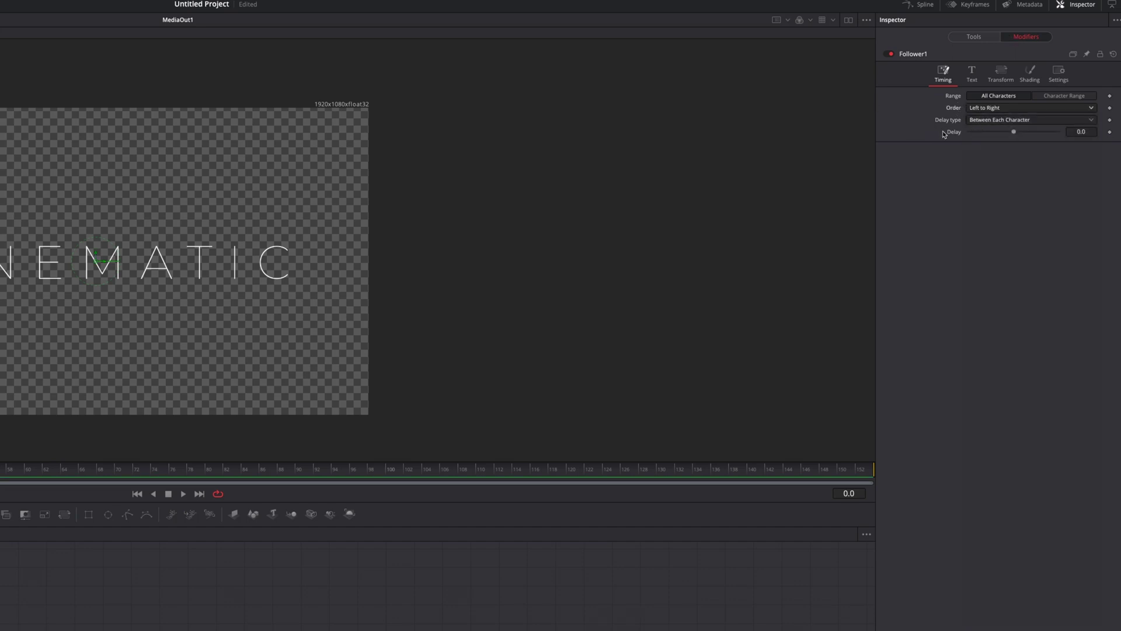
click(1075, 132)
text(2.5)
key(Return)
Keyframe the Follower's shading opacity at 0.0 on frame 0 and 1.0 on frame 24
click(1025, 80)
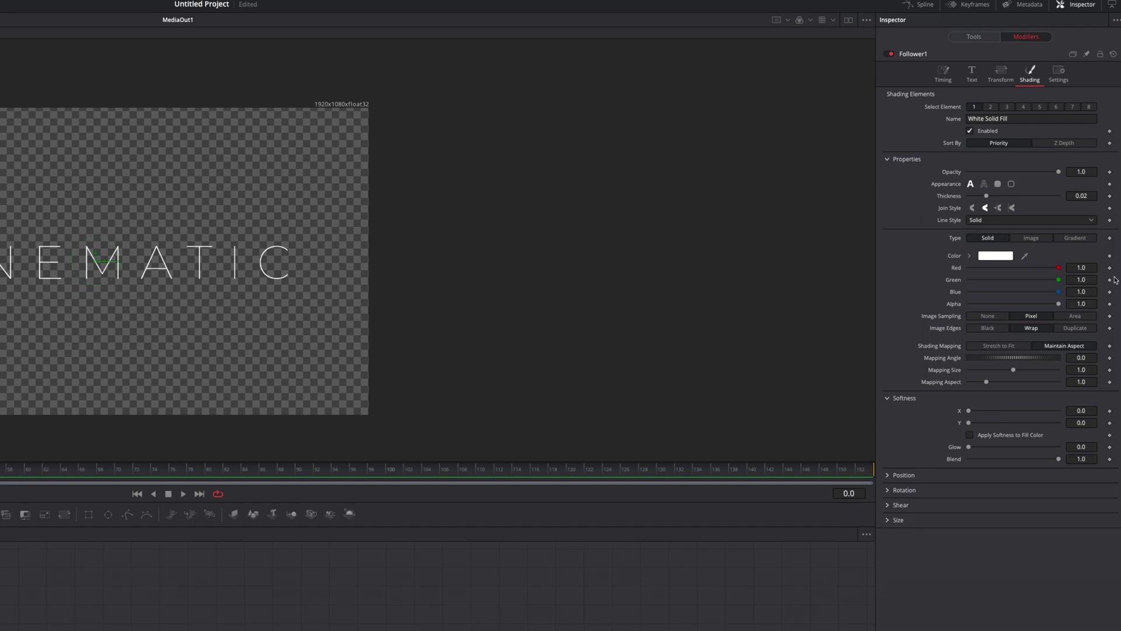
click(1110, 172)
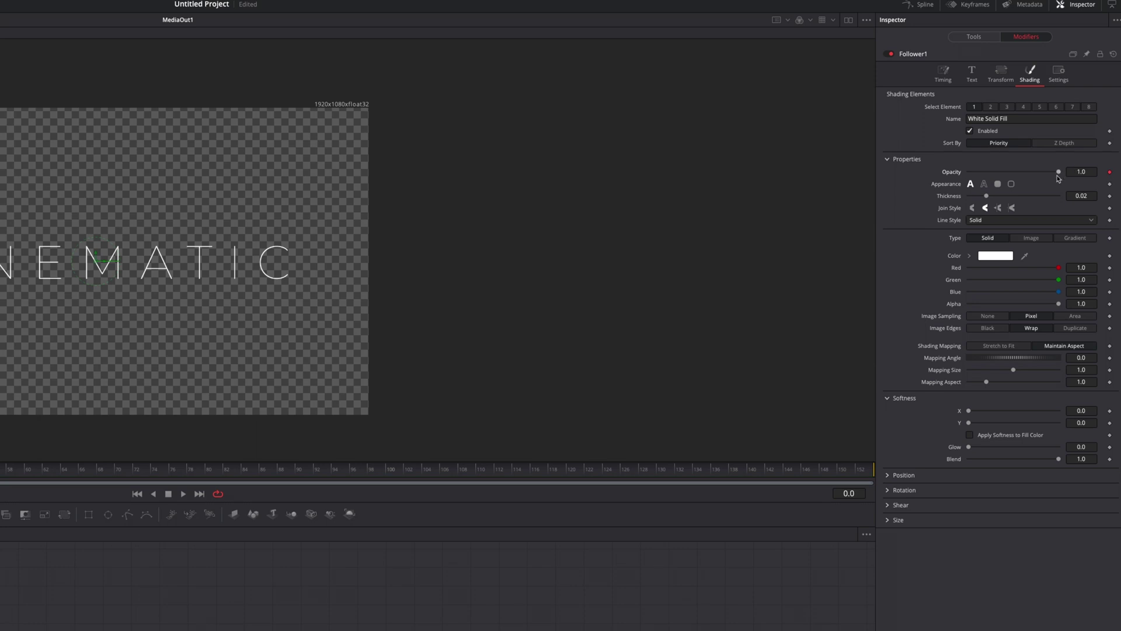
drag(1059, 172, 941, 172)
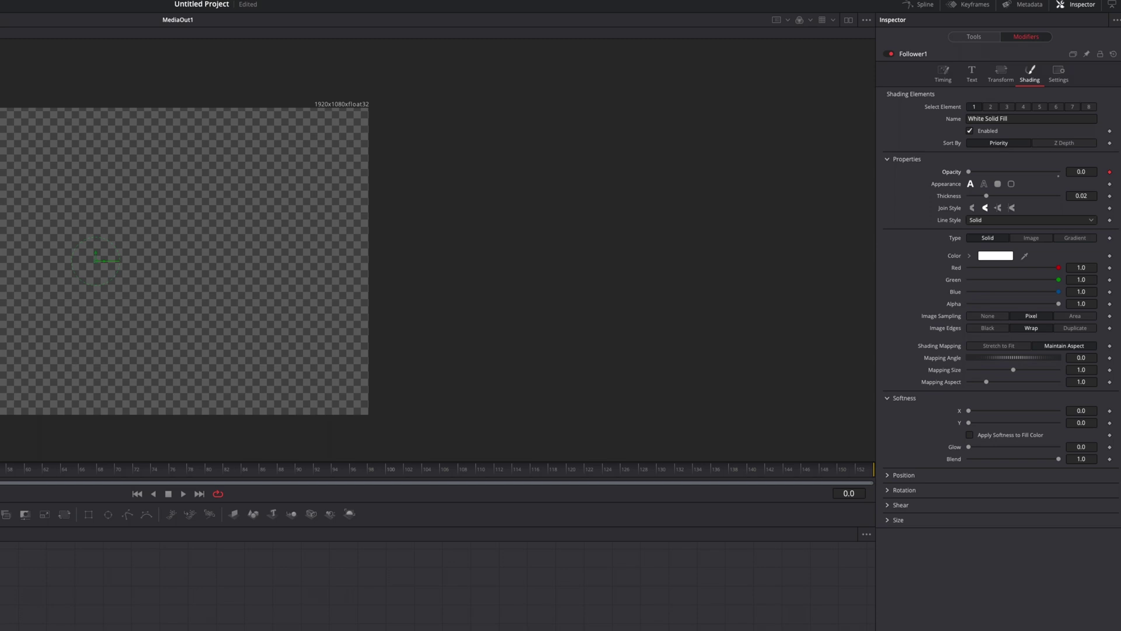
key(shift+Right)
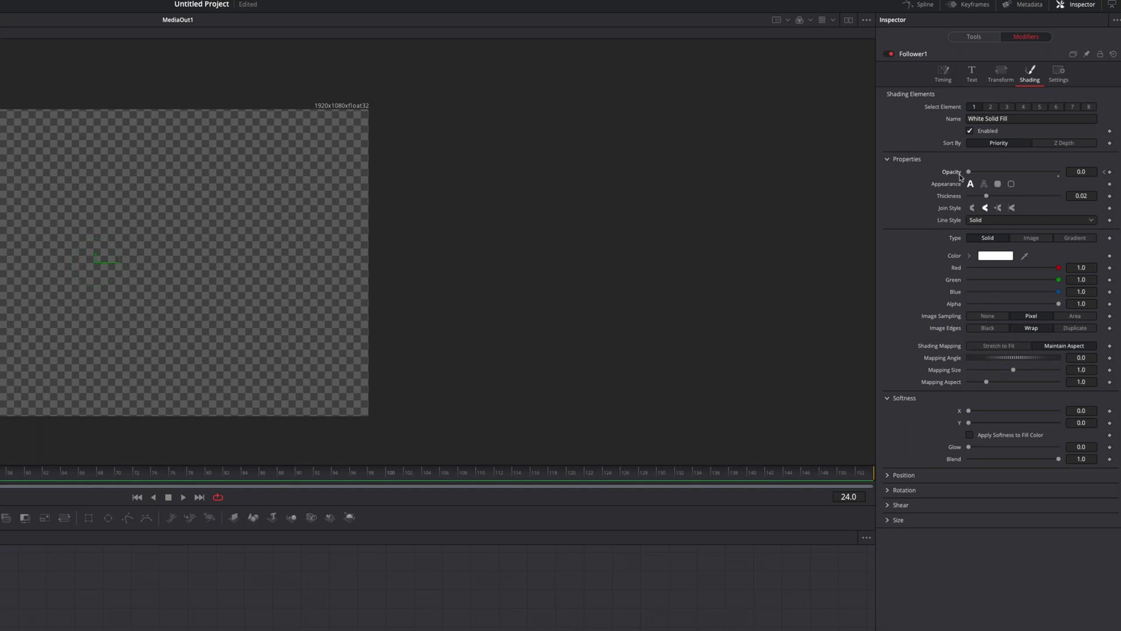
drag(969, 173, 1059, 173)
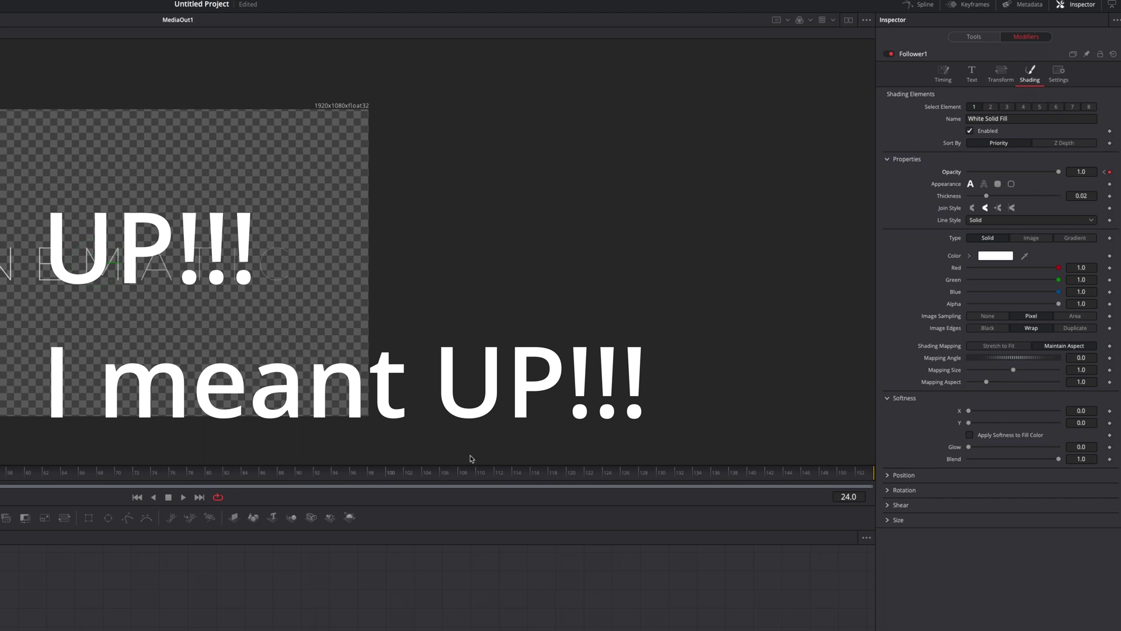
Keyframe the Follower's opacity at 1.0 on frame 96 and at 0.0 on frame 119
click(352, 474)
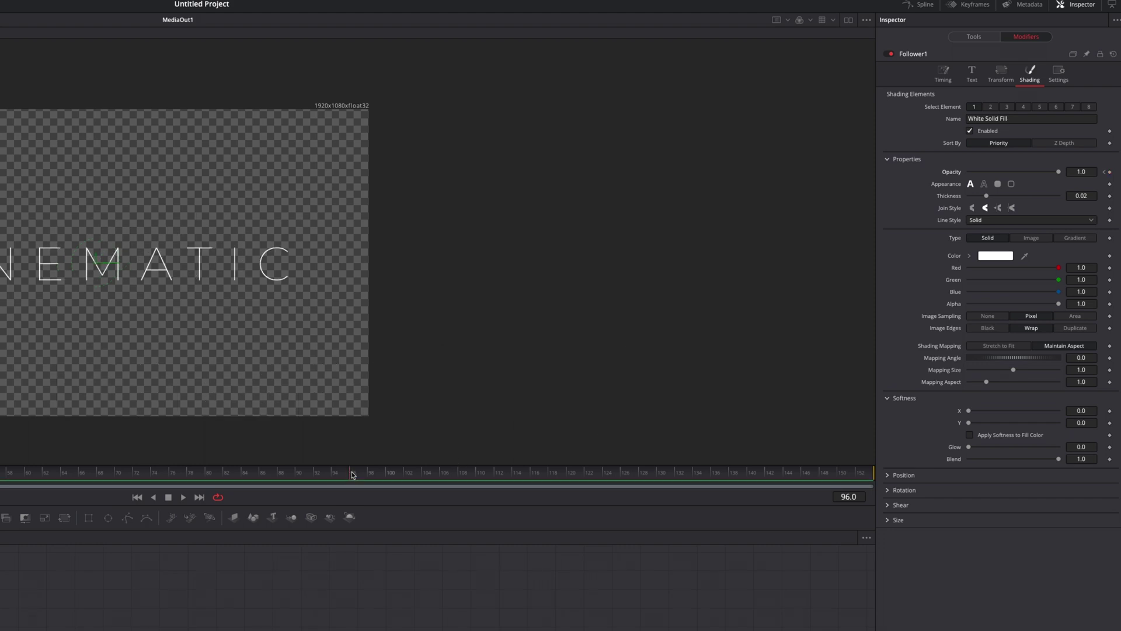
click(1109, 172)
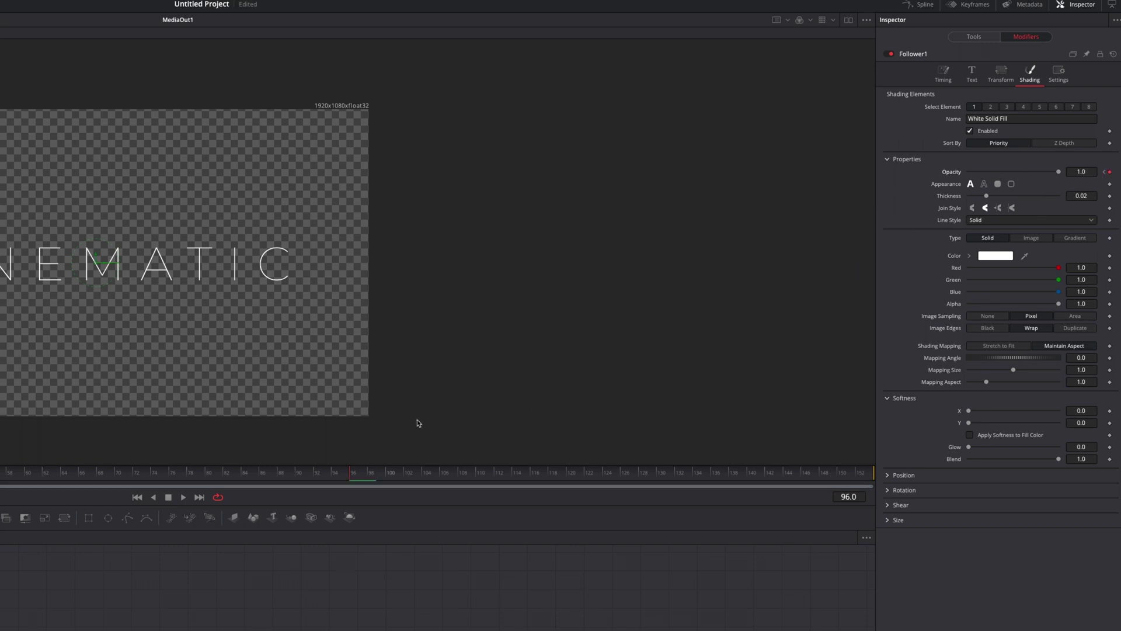
click(559, 476)
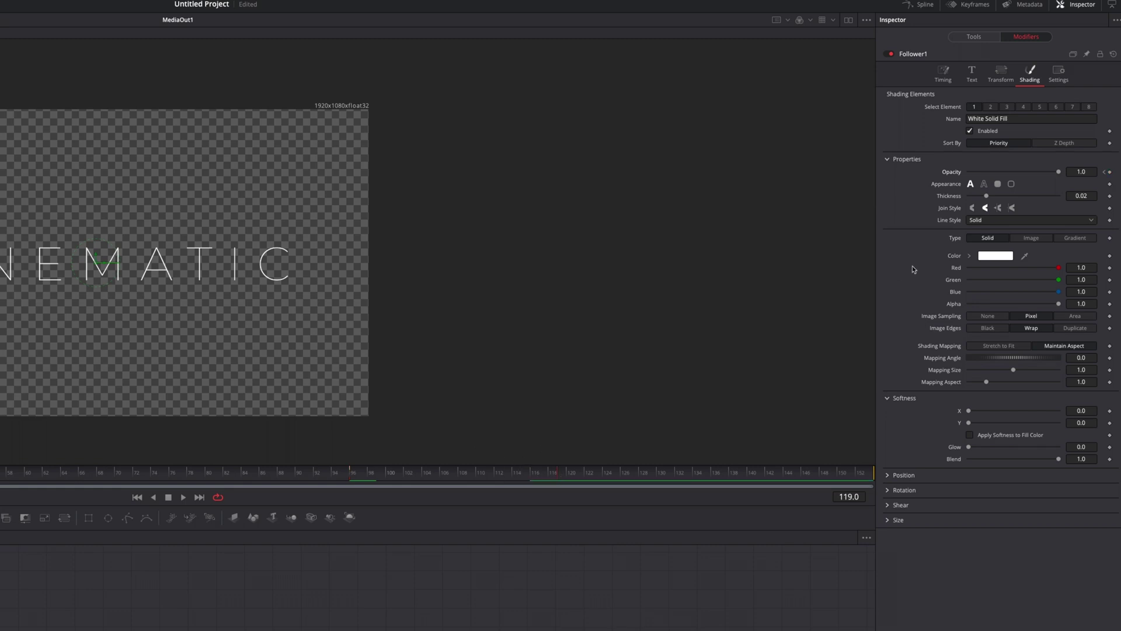
drag(1062, 173, 923, 173)
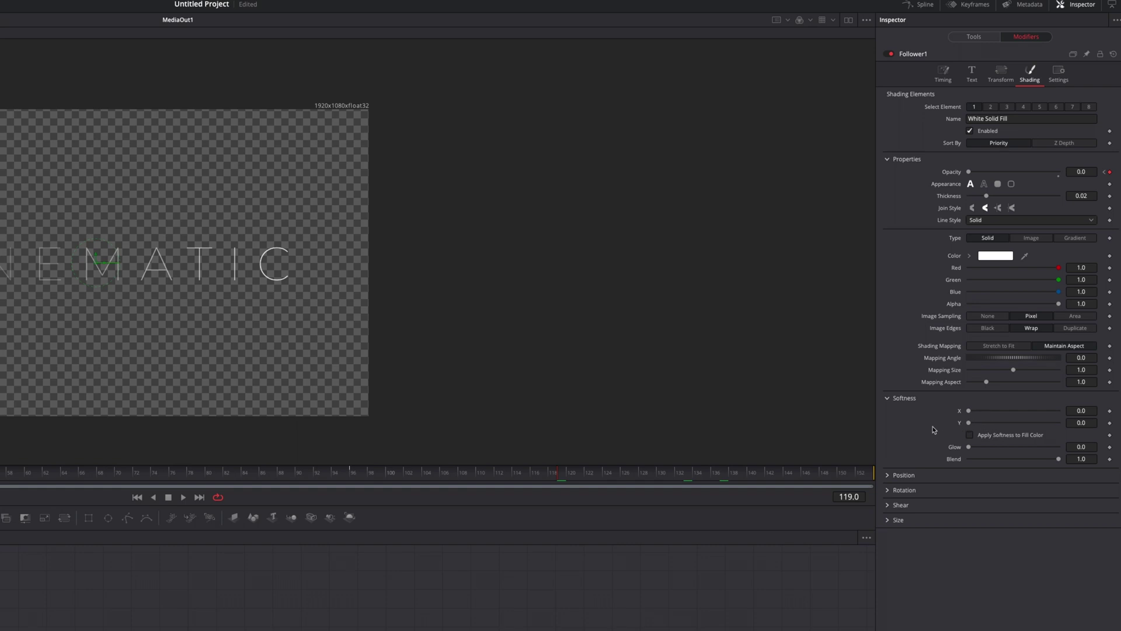
Keyframe the Follower's Softness at X 6.84 and Y 13.8 on frame 0, with both at 0.0 on frame 24
key(Home)
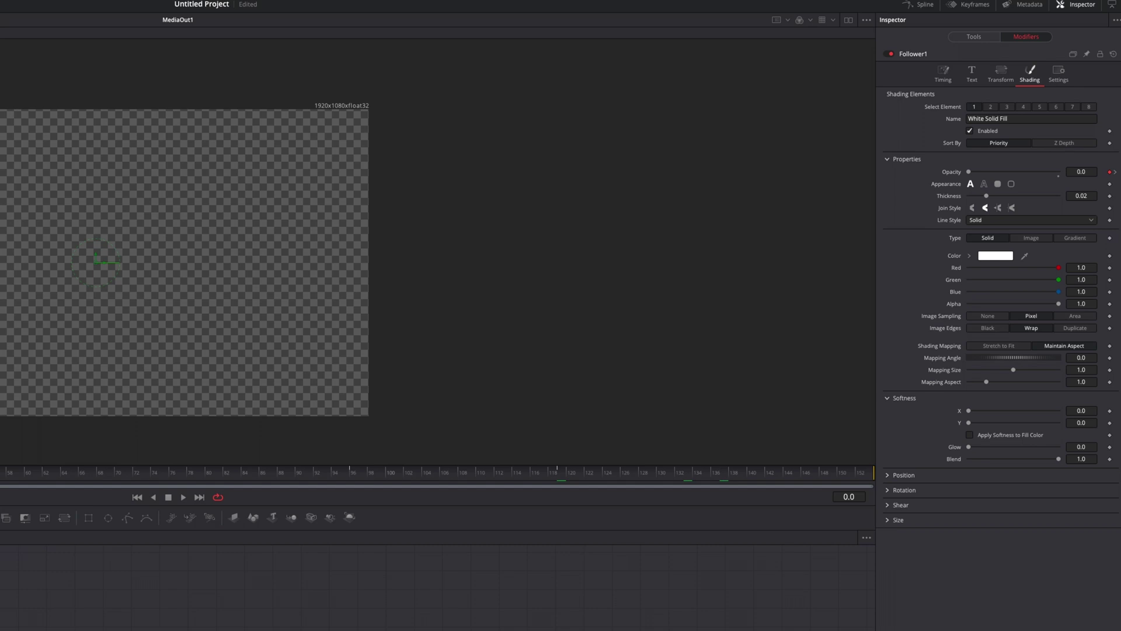
click(1110, 411)
click(1110, 423)
drag(969, 411, 1030, 424)
key(shift+Right)
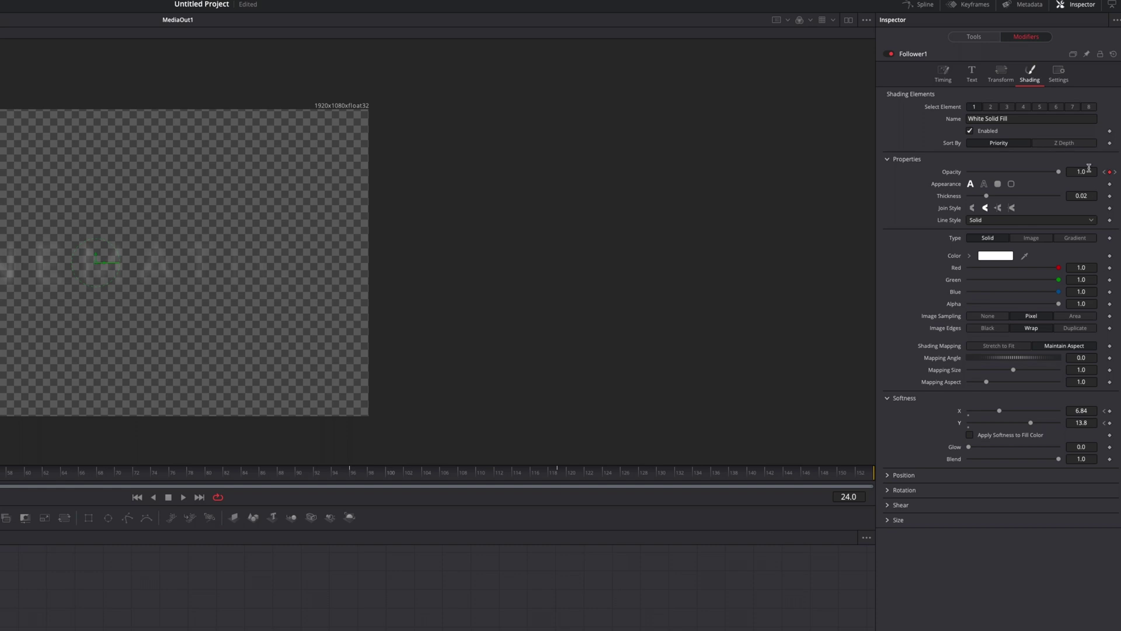
drag(1001, 412, 944, 411)
drag(1031, 423, 958, 423)
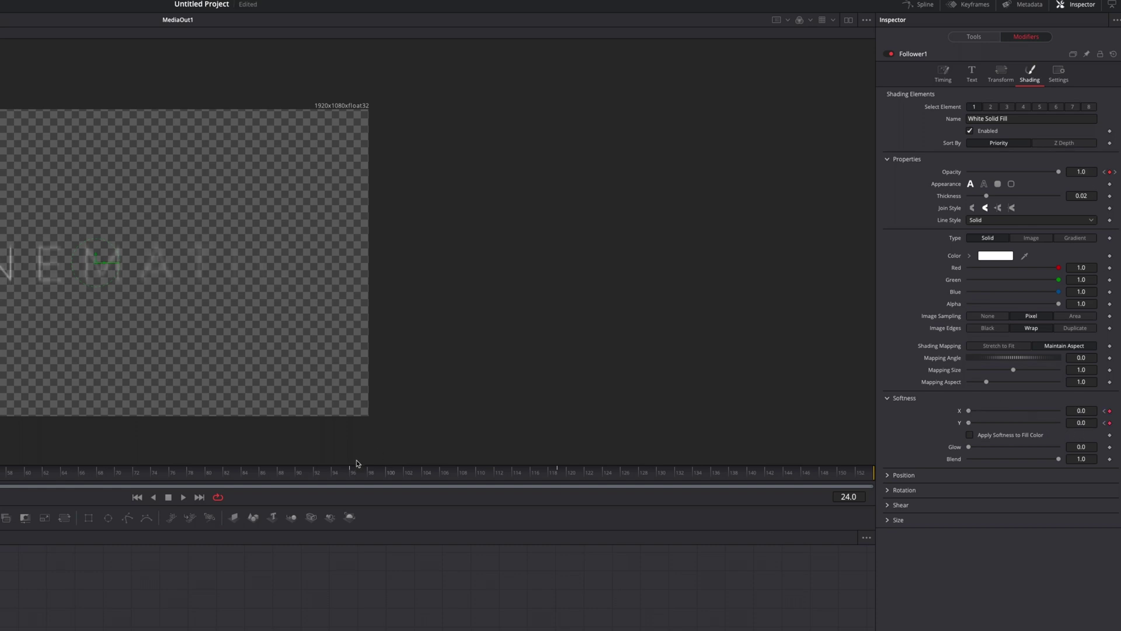
Keyframe Softness X and Y at 0.0 on frame 96, set them to 8.77 and 13.26 on frame 119, and play the animation
click(353, 471)
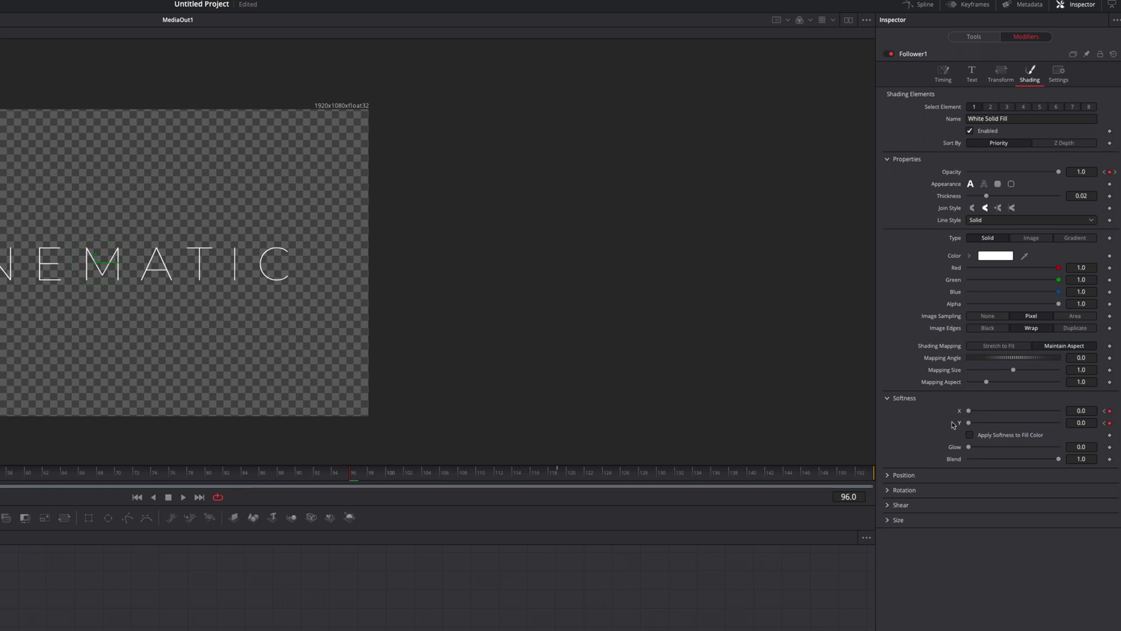
click(558, 476)
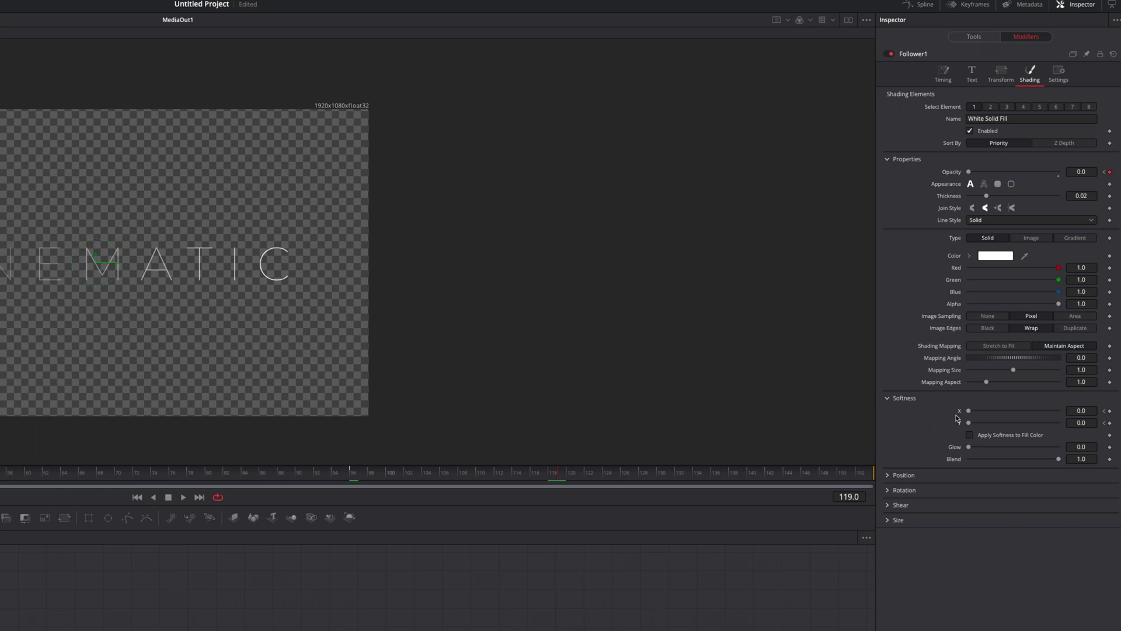
drag(969, 411, 1030, 425)
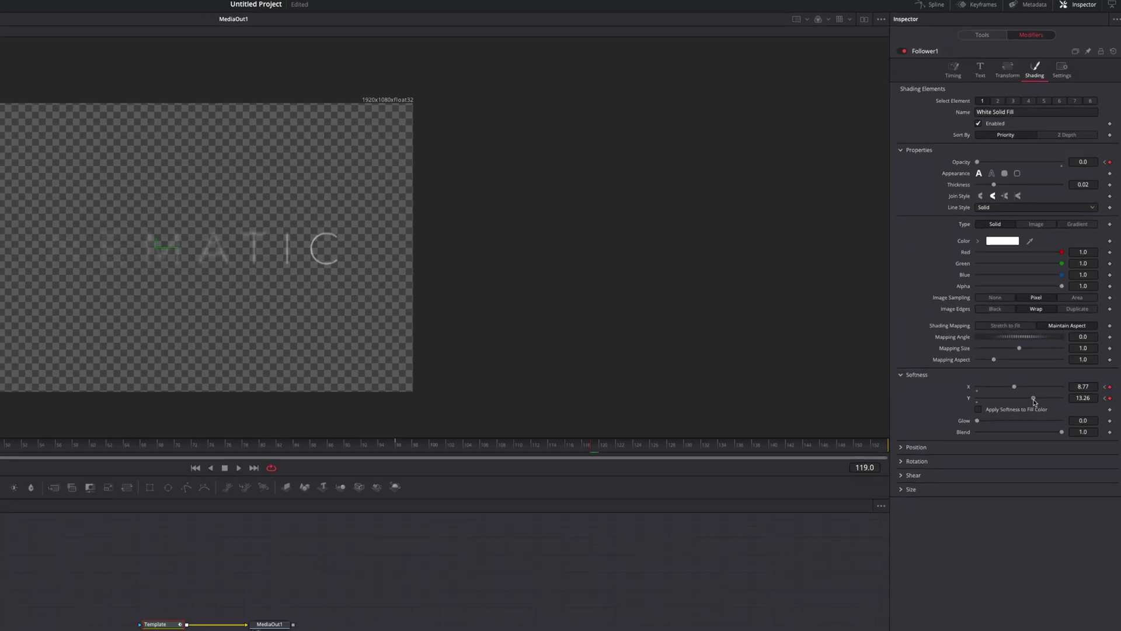
key(space)
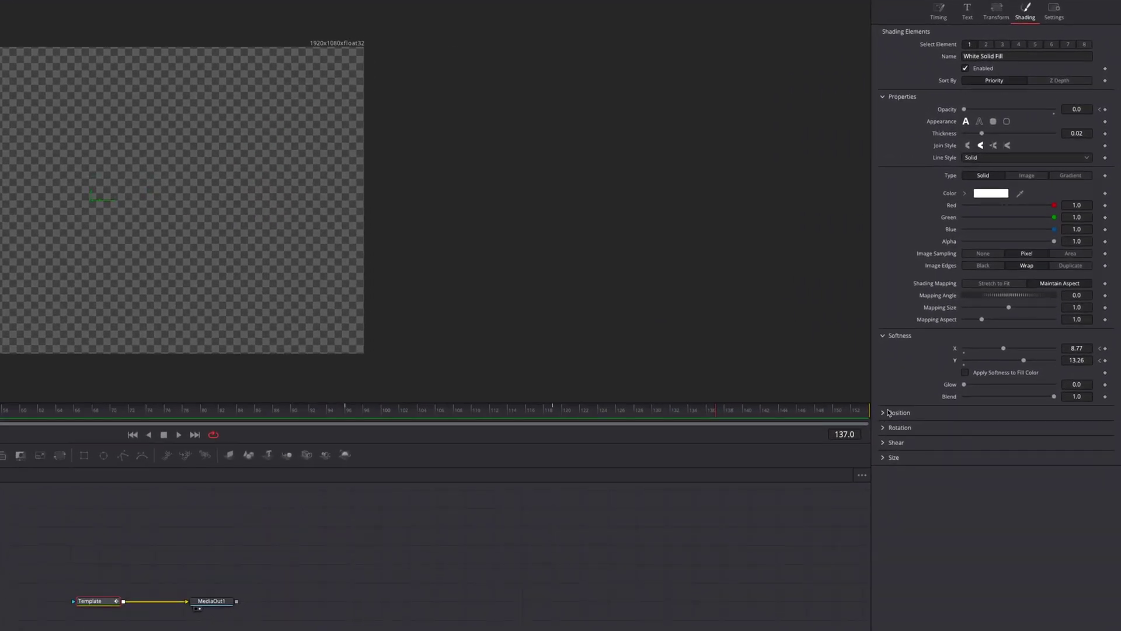
Keyframe the Follower's position offset on frame 0 and move its path point straight up to the image's upper-left corner
click(888, 415)
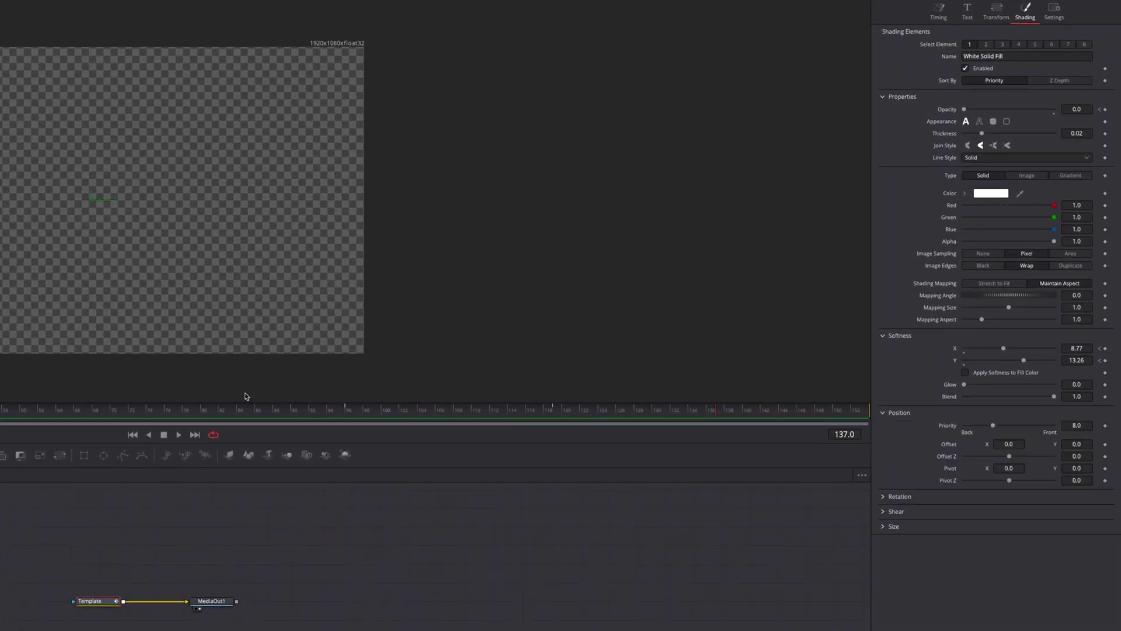
key(Home)
click(1101, 450)
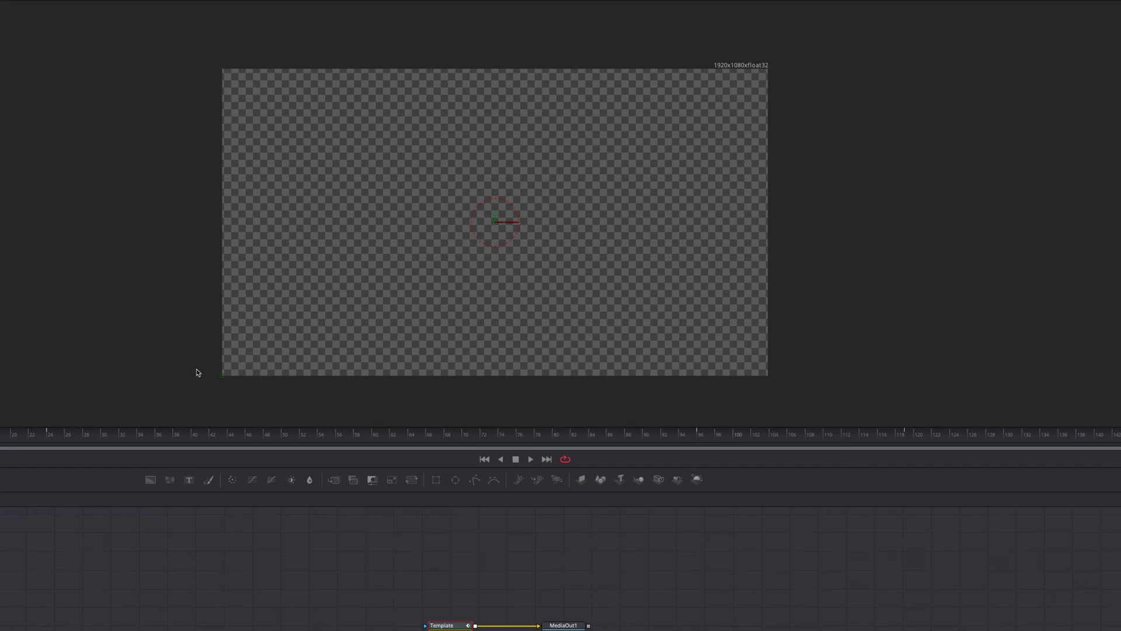
drag(223, 376, 222, 68)
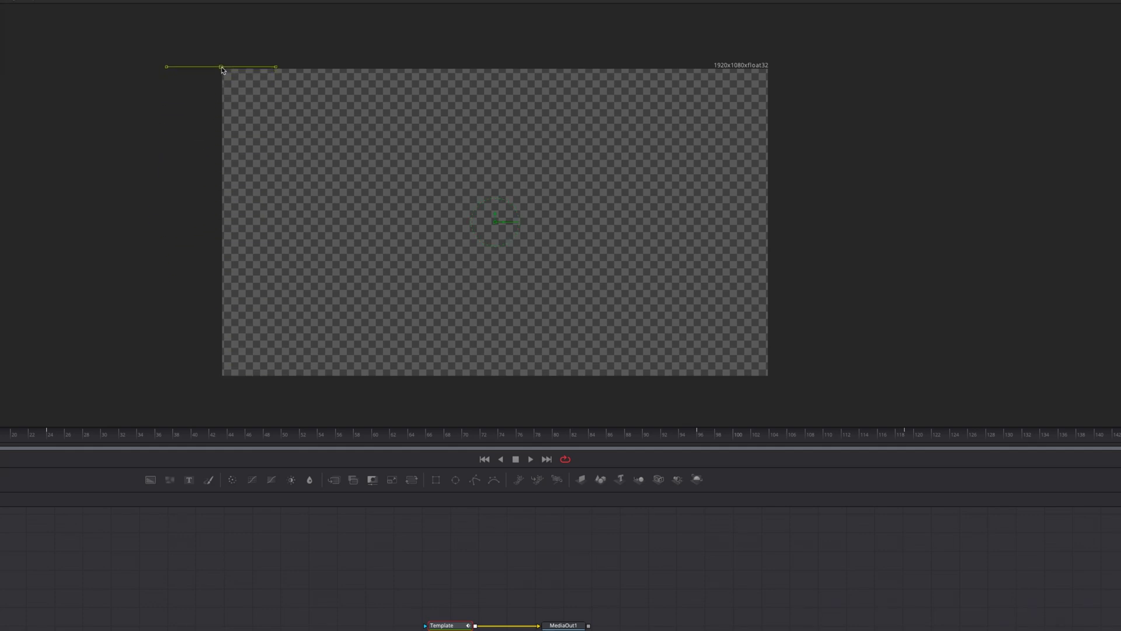
On frame 24, move the offset's path point straight down, well below the image's lower-left corner
click(49, 436)
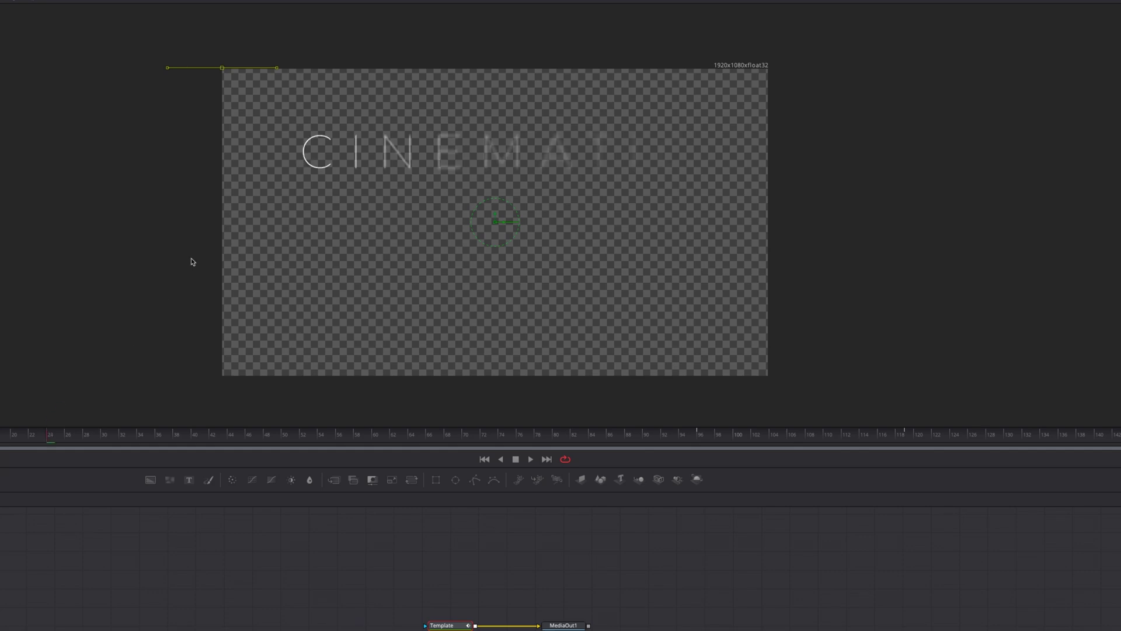
drag(222, 68, 220, 426)
drag(261, 362, 294, 169)
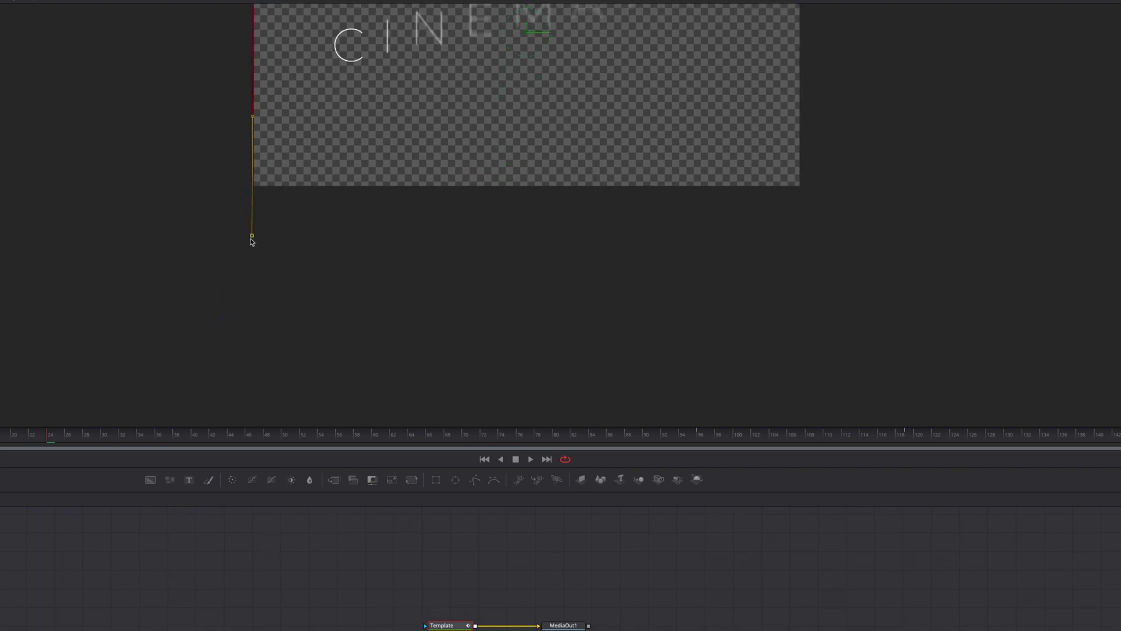
drag(251, 235, 254, 349)
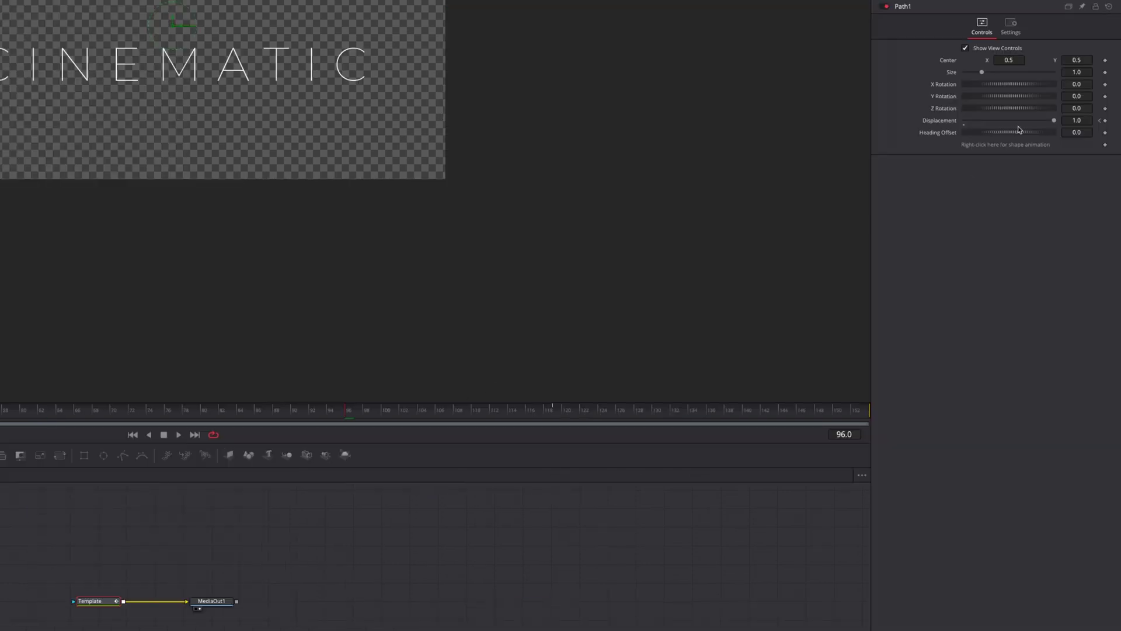
Keyframe the offset path's Displacement at 1.0 on frame 96, go to frame 119, and set the path's Center Y to 1.042
click(1106, 121)
click(554, 411)
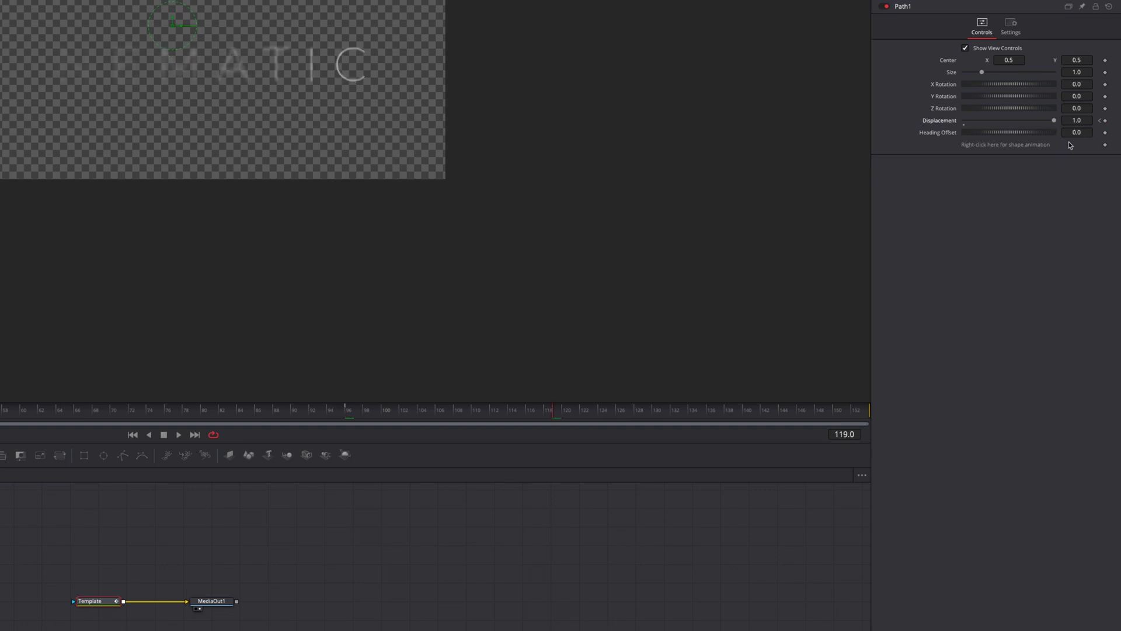
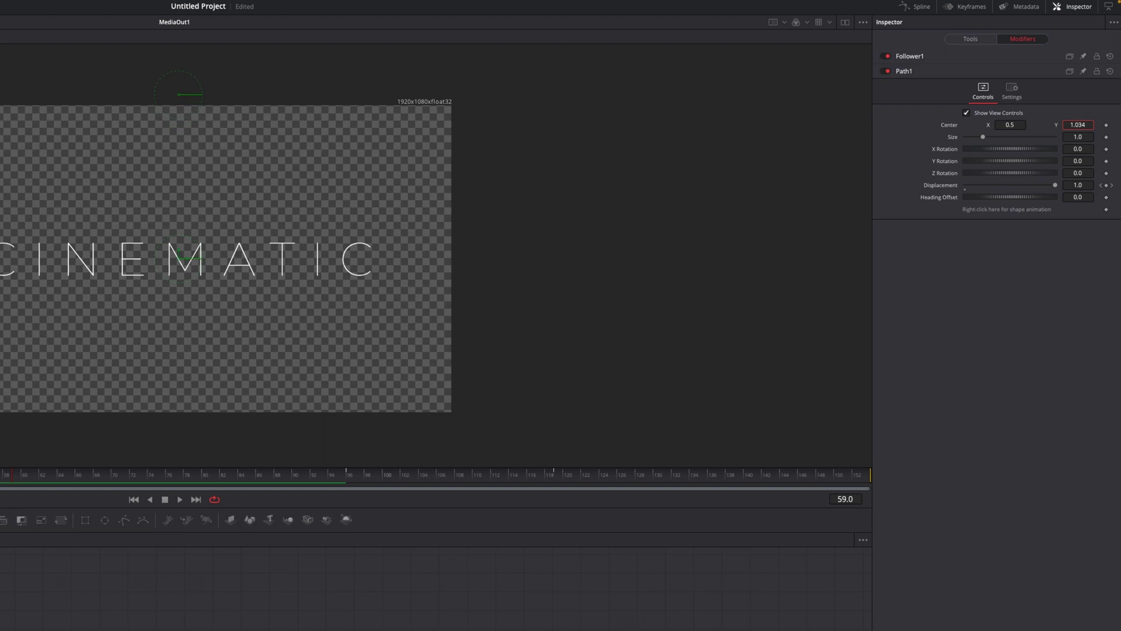
key(Return)
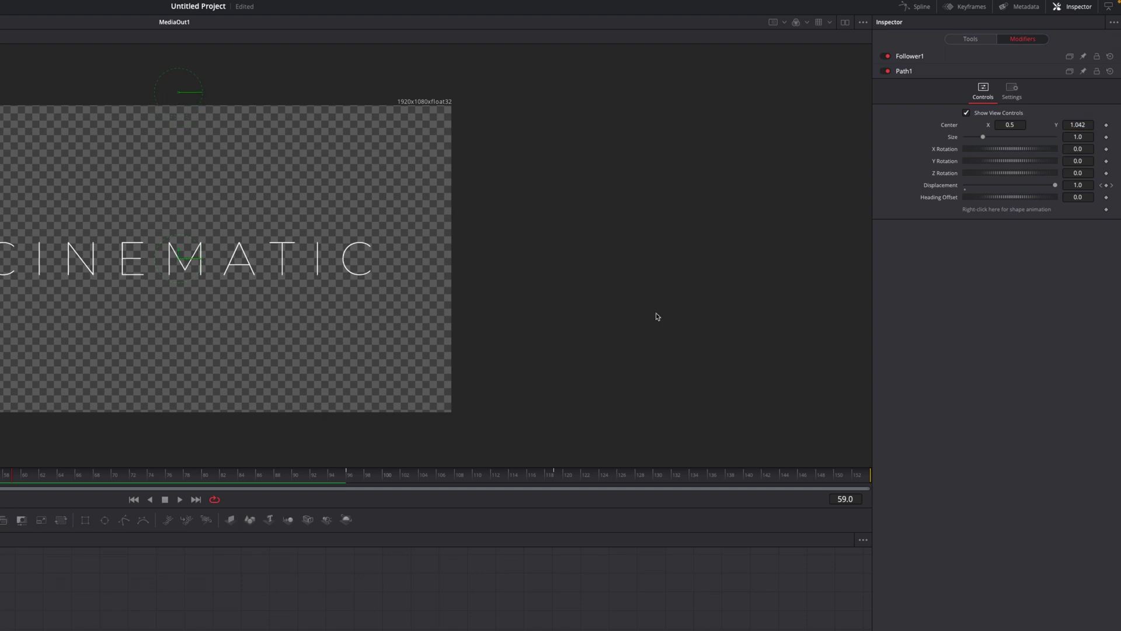
Display the Opacity 1 curve in the spline editor and smooth its fade-in and fade-out keyframes
click(914, 7)
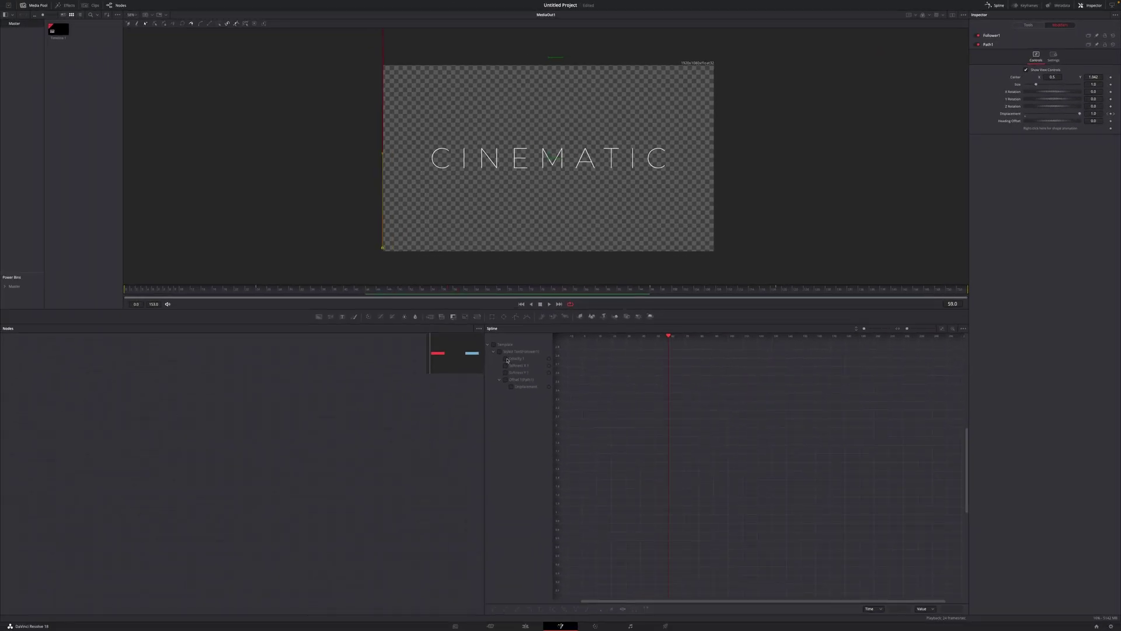
drag(619, 429, 578, 528)
key(shift+s)
drag(708, 411, 768, 521)
key(shift+s)
Isolate the Softness X 1 curve, smooth its keyframe pairs at the start and end, and hide the curve again
click(506, 360)
click(506, 367)
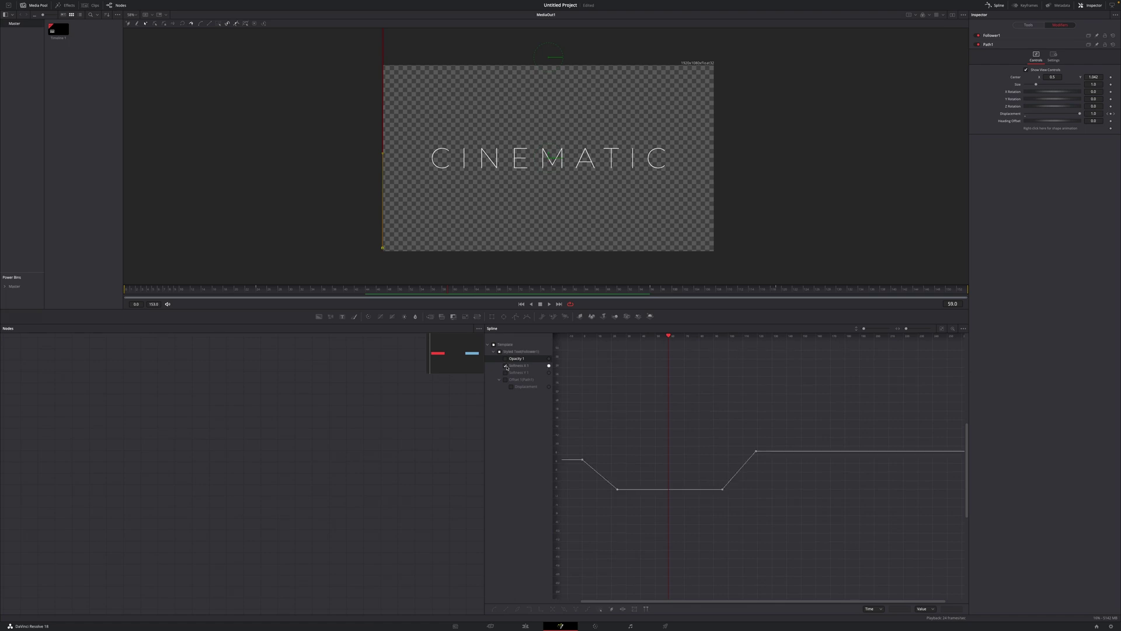
drag(584, 455, 630, 518)
key(shift+s)
drag(770, 453, 706, 509)
key(shift+s)
click(506, 365)
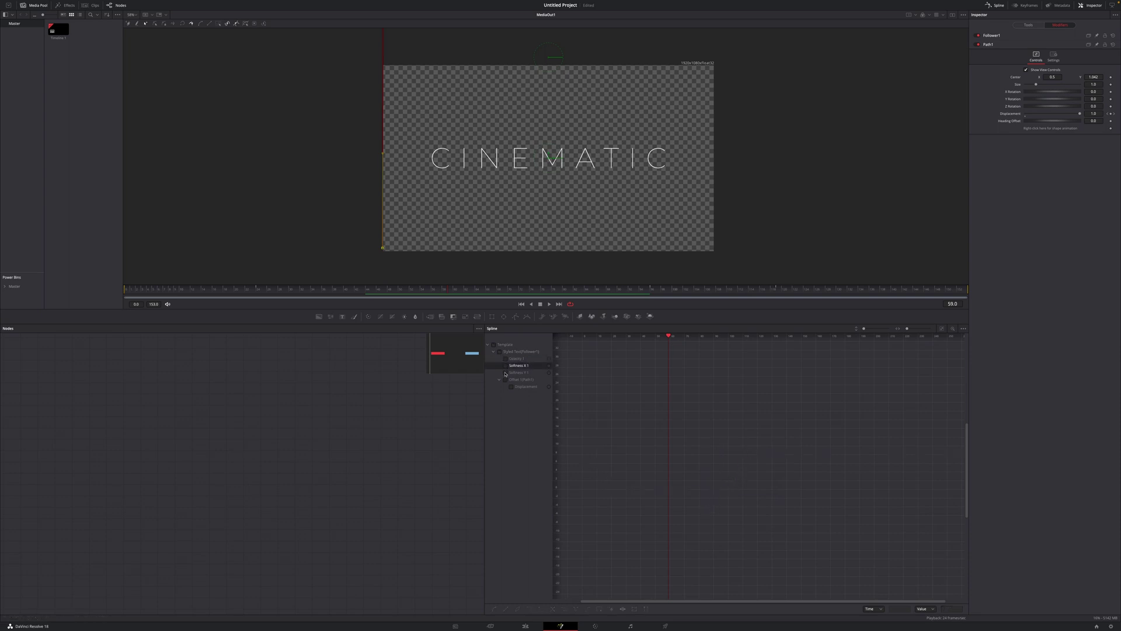
Display the Softness Y 1 curve, smooth its keyframes at both ends, and hide the curve again
click(505, 373)
drag(578, 427, 648, 528)
key(shift+s)
key(ctrl+a)
key(shift+s)
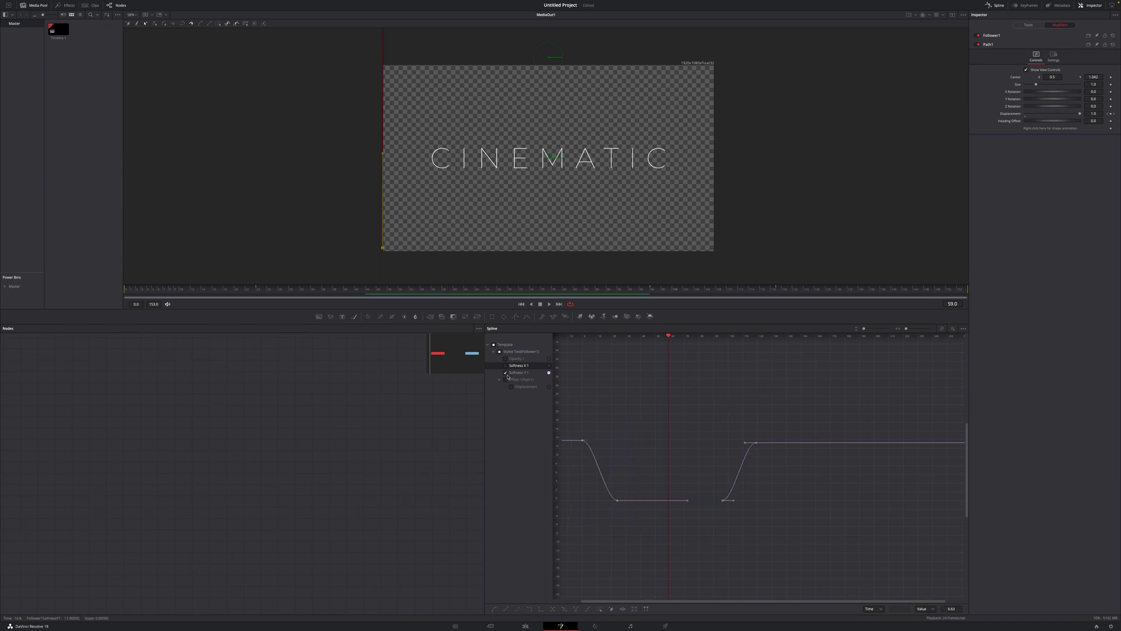
click(505, 373)
Fit the offset's Displacement curve in the spline editor and apply Out Cubic easing to its first two keyframes
click(944, 330)
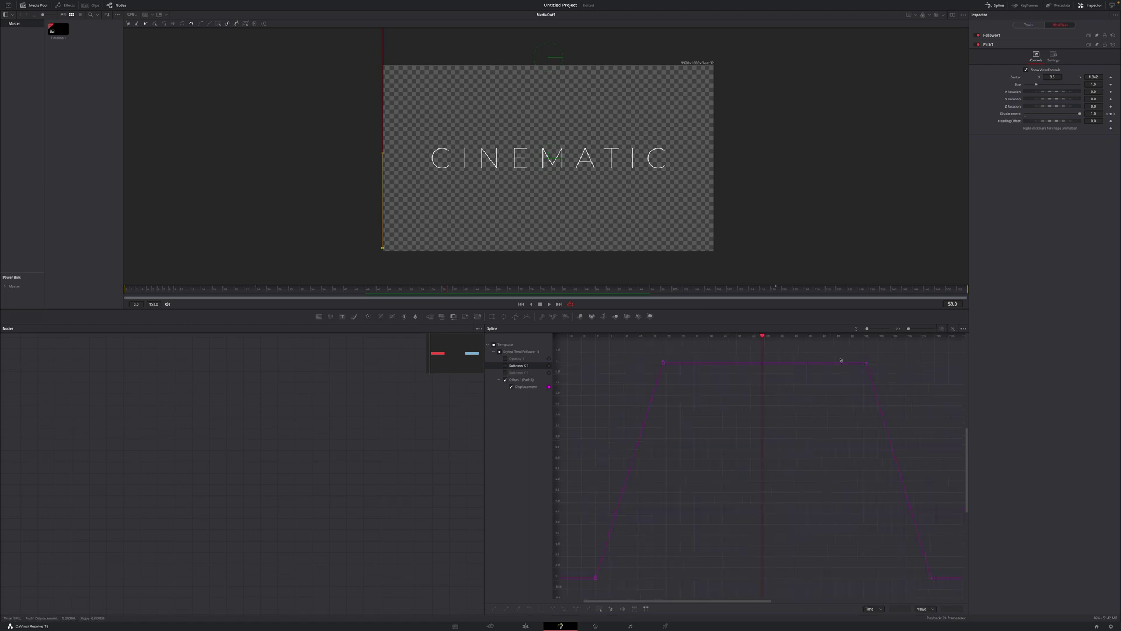
drag(683, 354, 577, 589)
click(634, 459)
right_click(634, 457)
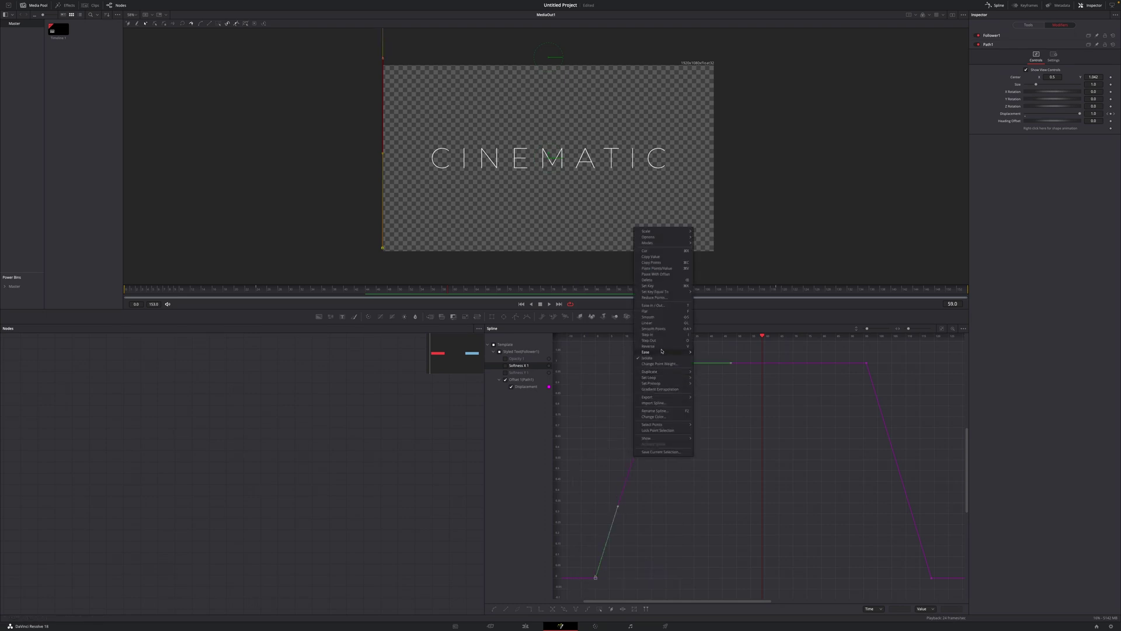
mouse_move(671, 353)
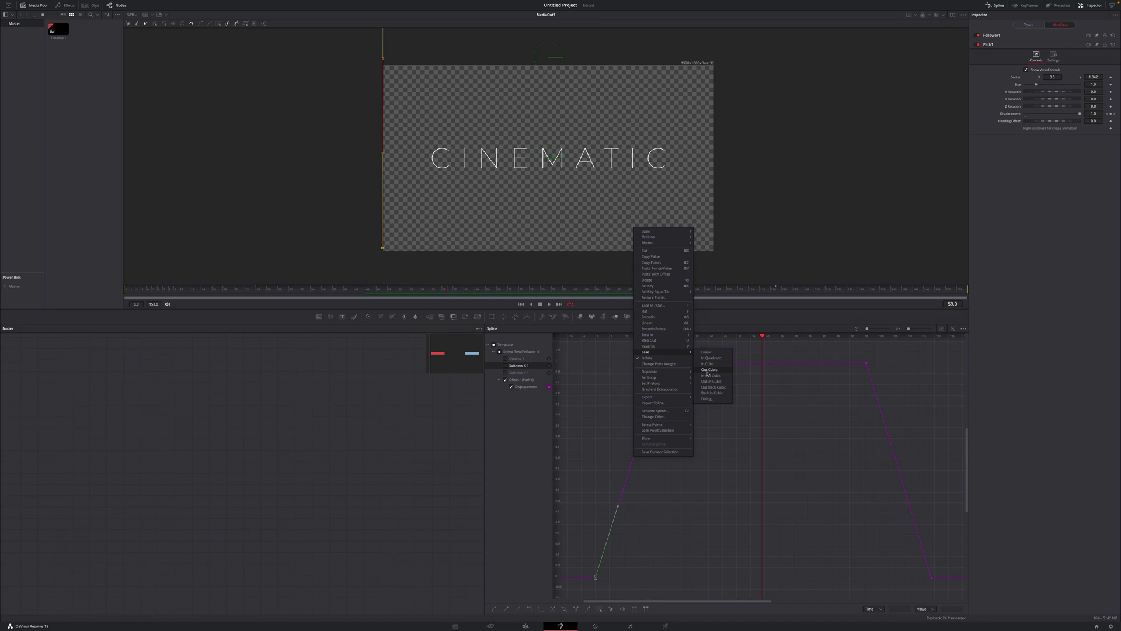
click(709, 369)
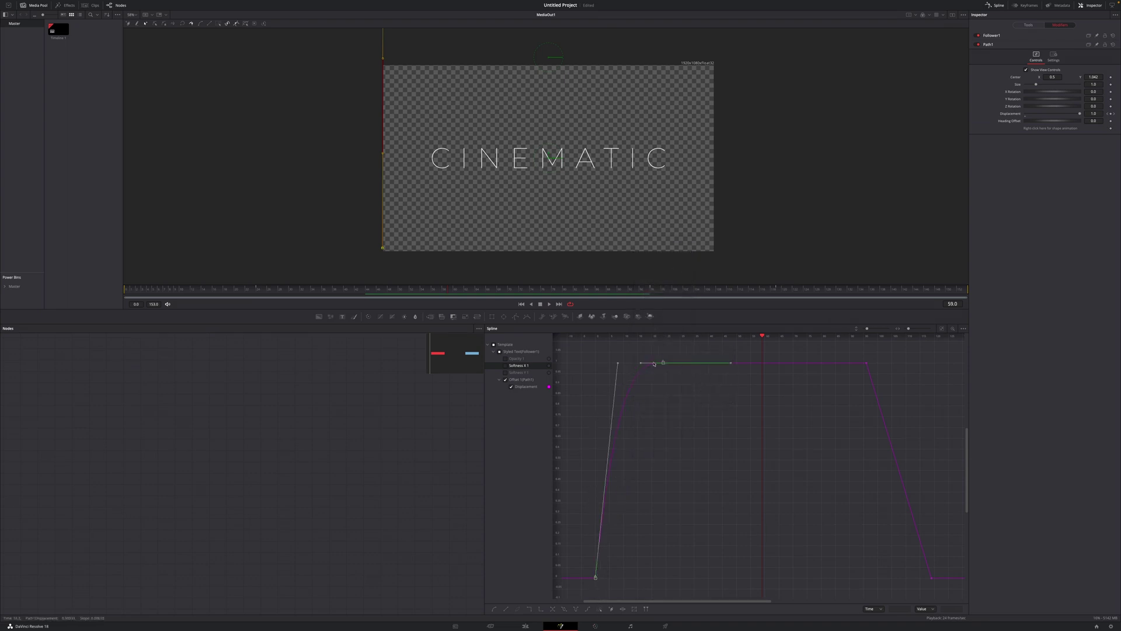
Apply Out Cubic easing to the last two keyframes of the Displacement curve and play back the animation
drag(864, 357, 941, 600)
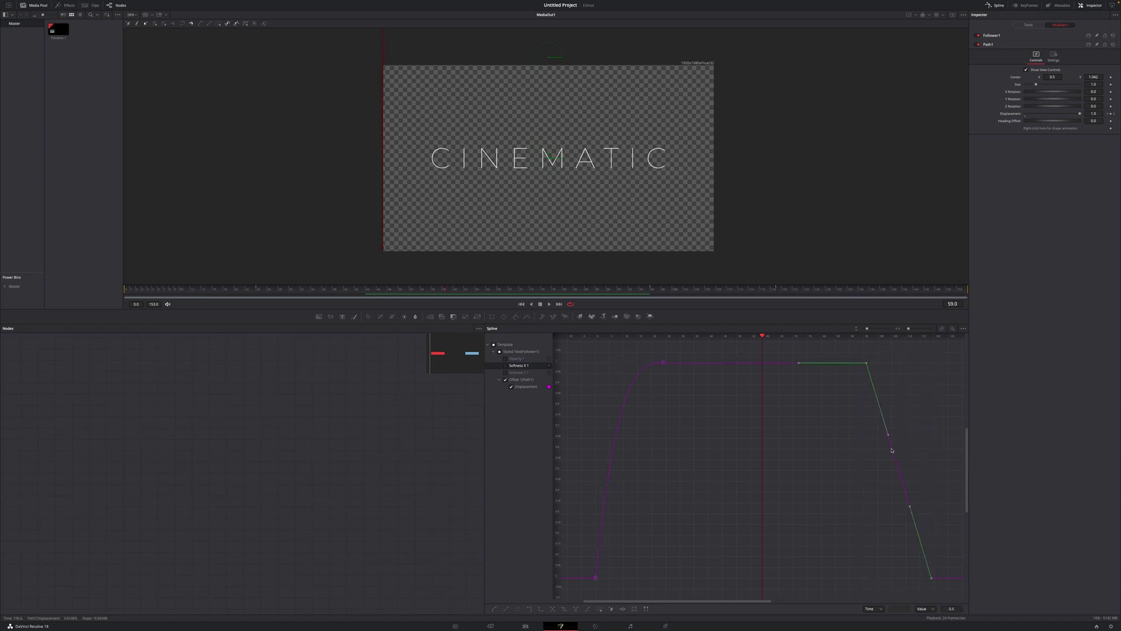
right_click(893, 450)
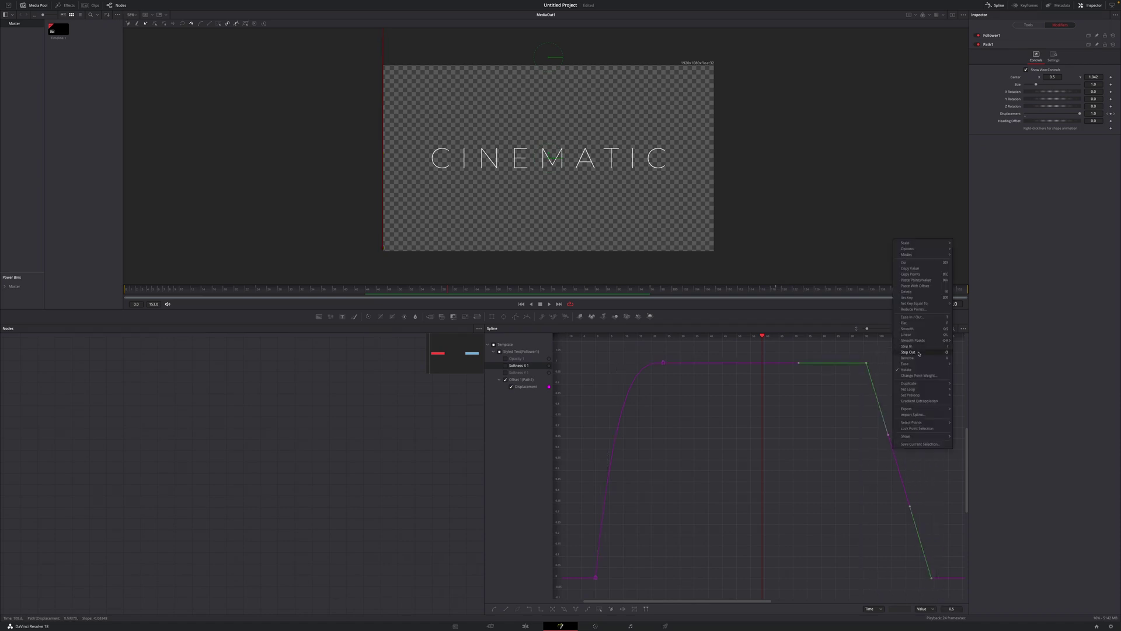
mouse_move(918, 363)
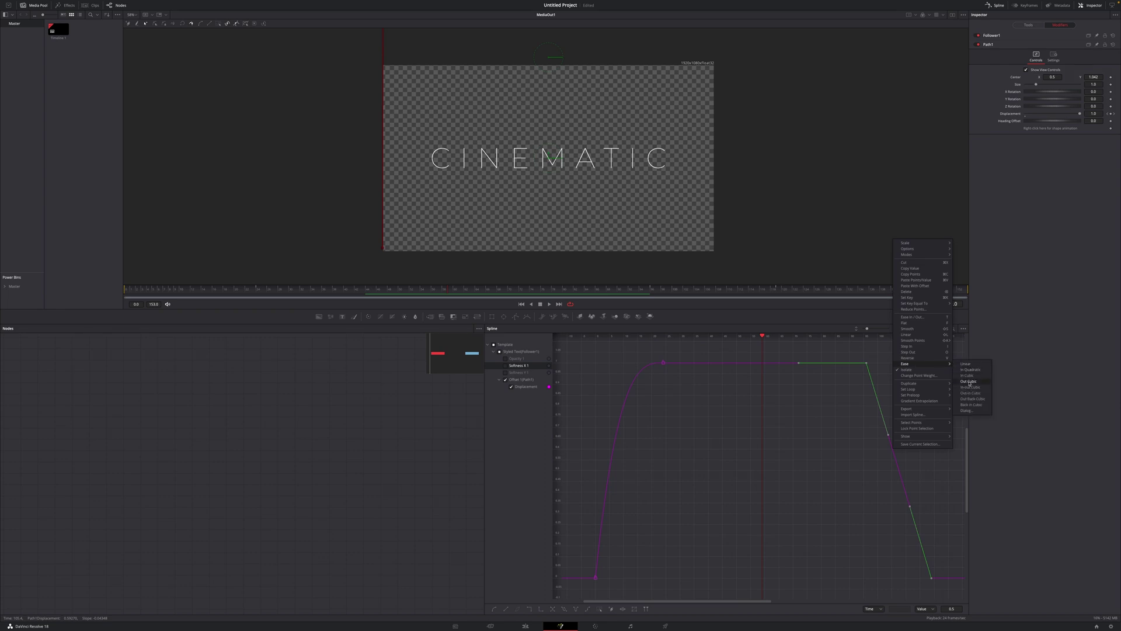
click(969, 381)
key(space)
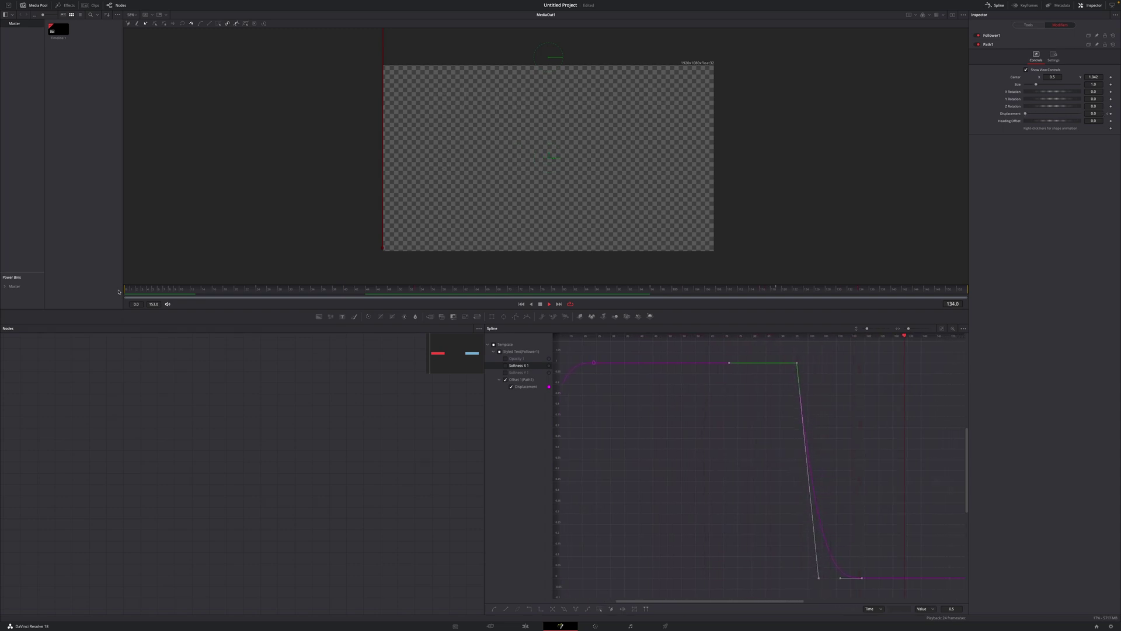
key(space)
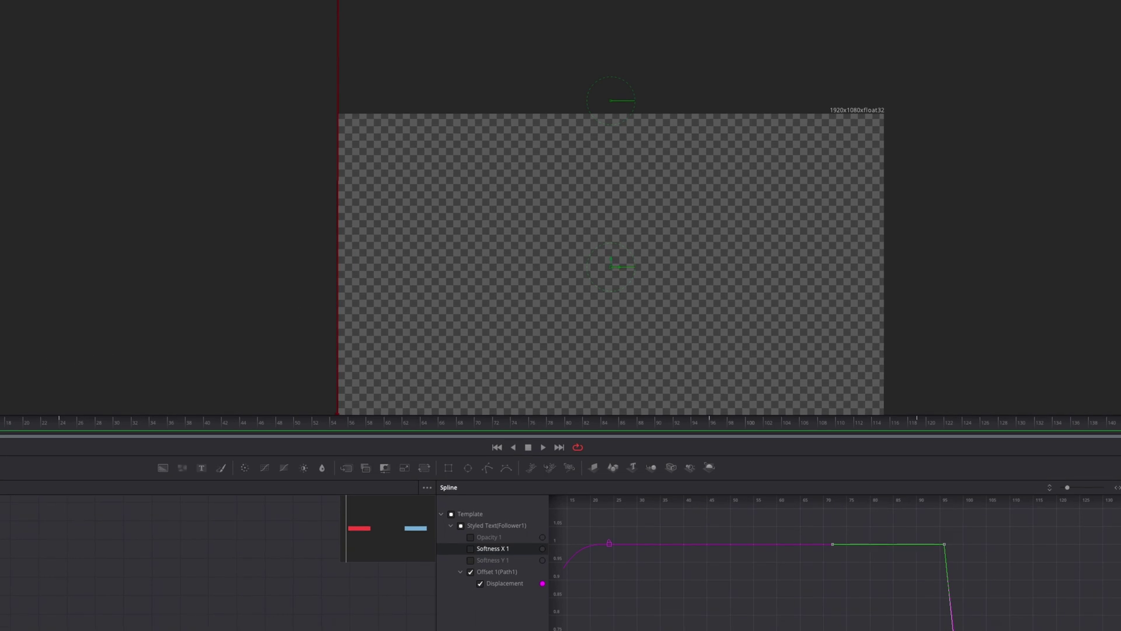
On the first frame, move the offset path's upper point straight down to the image's upper-left corner
key(Home)
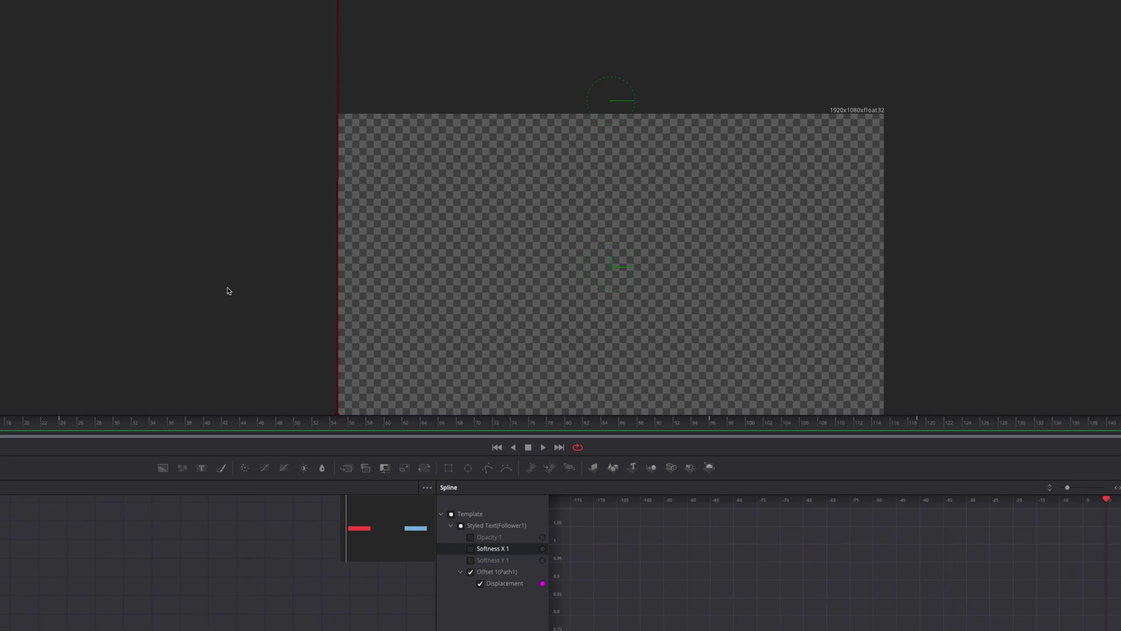
scroll(465, 170, up, 5)
scroll(503, 197, down, 2)
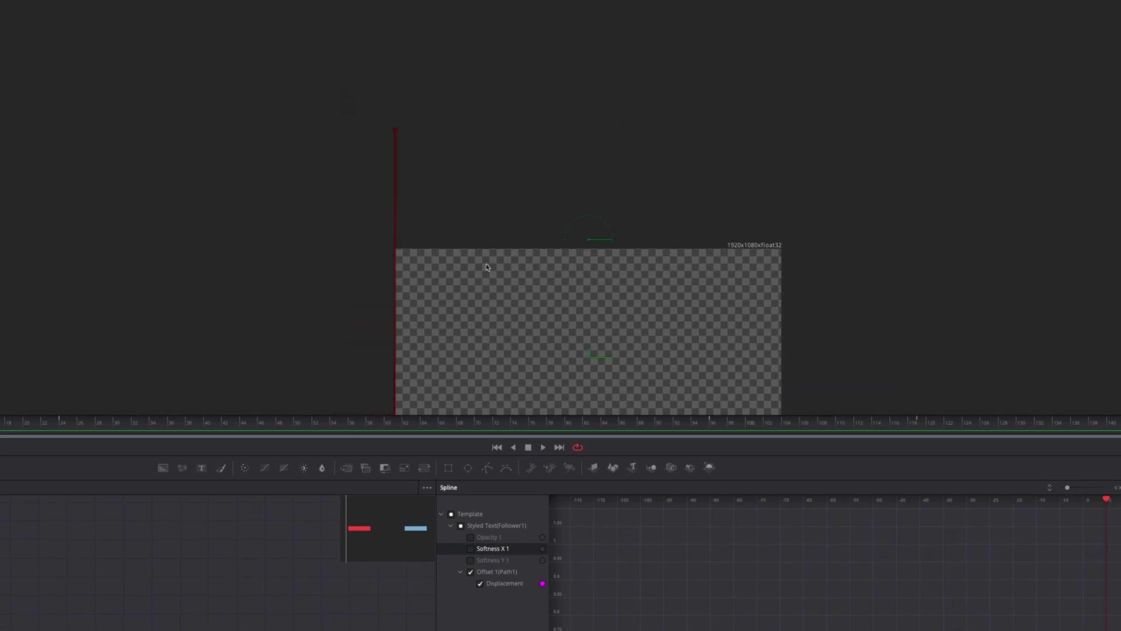
scroll(482, 233, down, 3)
scroll(482, 177, down, 2)
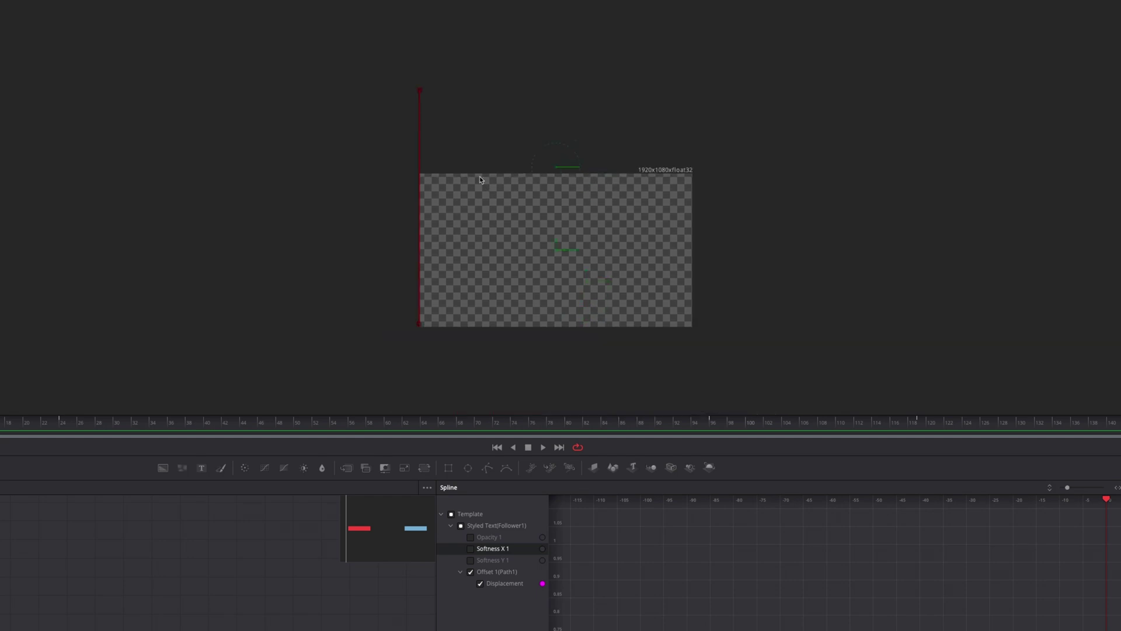
click(420, 92)
drag(421, 95, 423, 175)
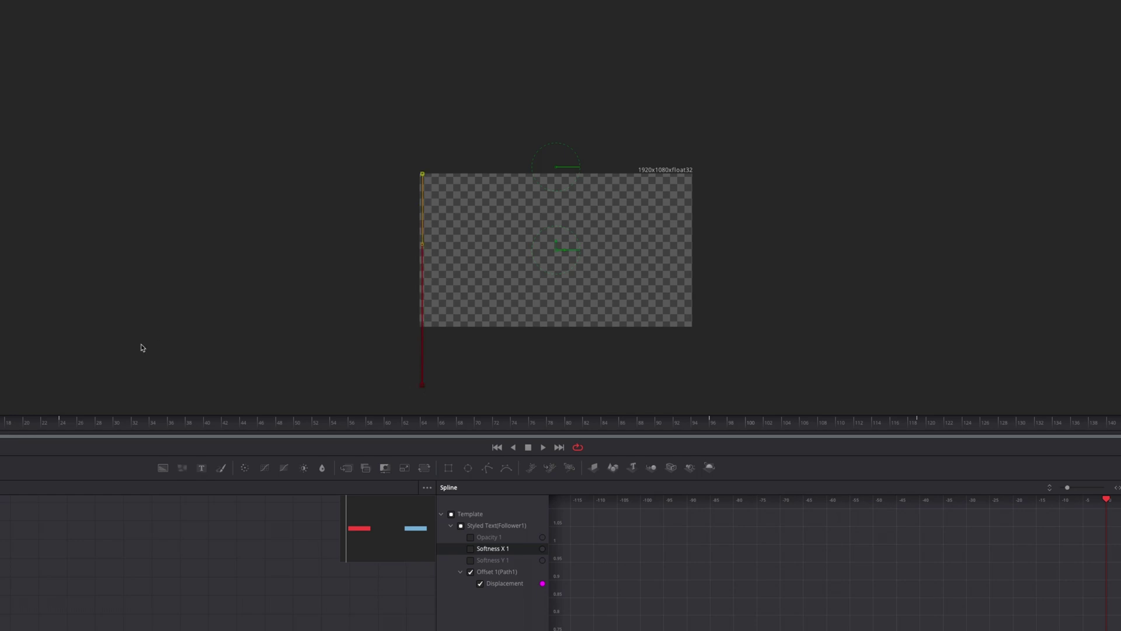
Play back the title animation to check how the letters enter and exit along the adjusted path
key(space)
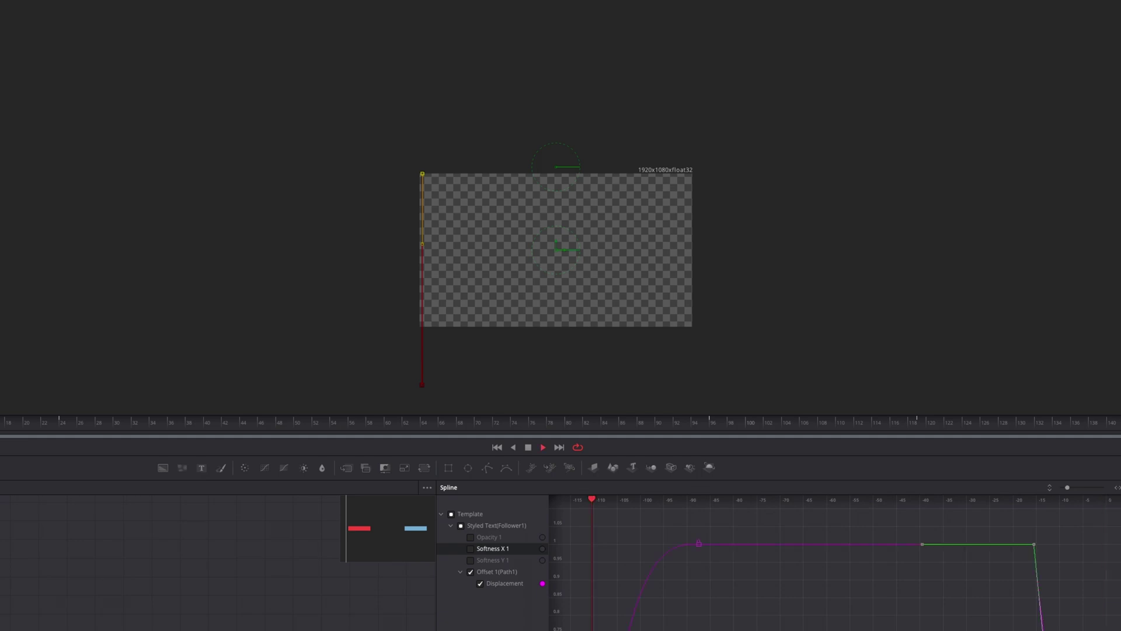
key(space)
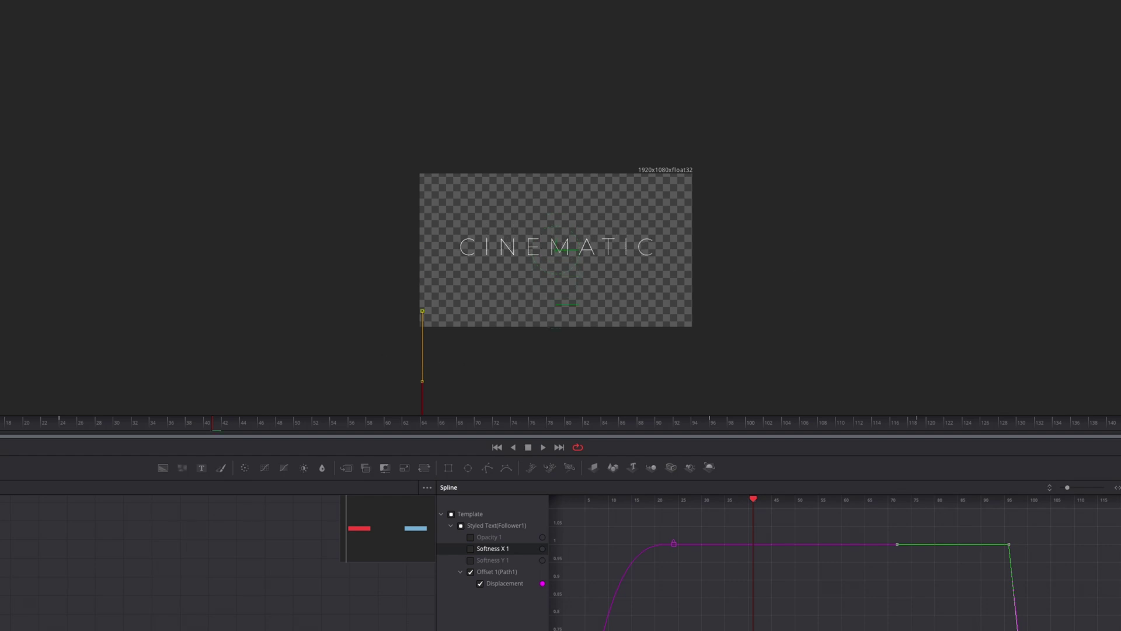
key(space)
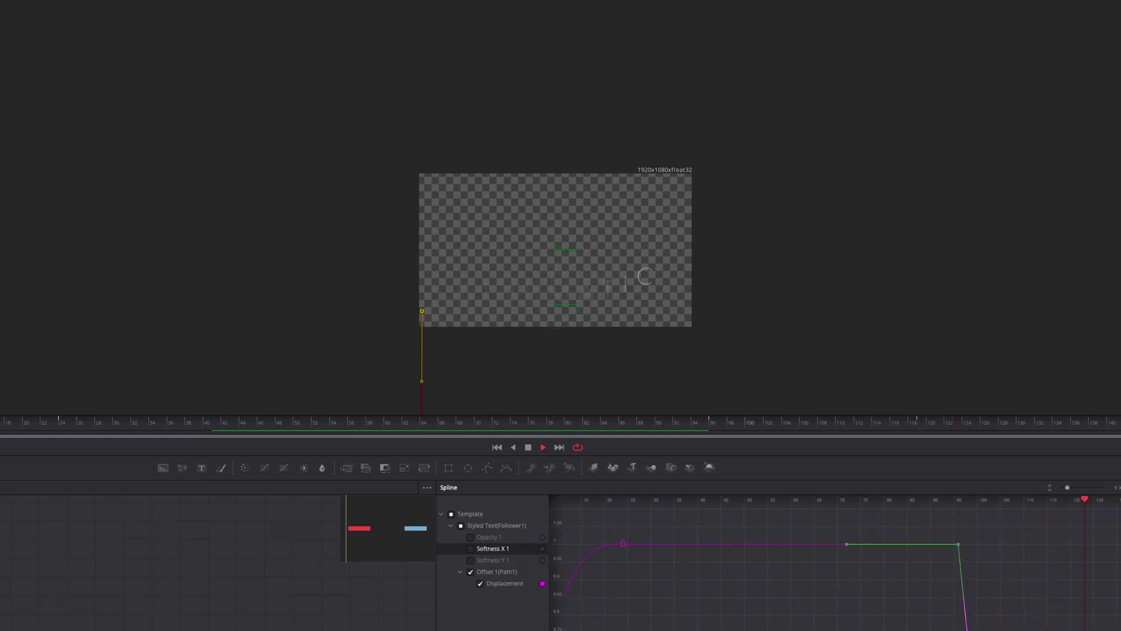
key(space)
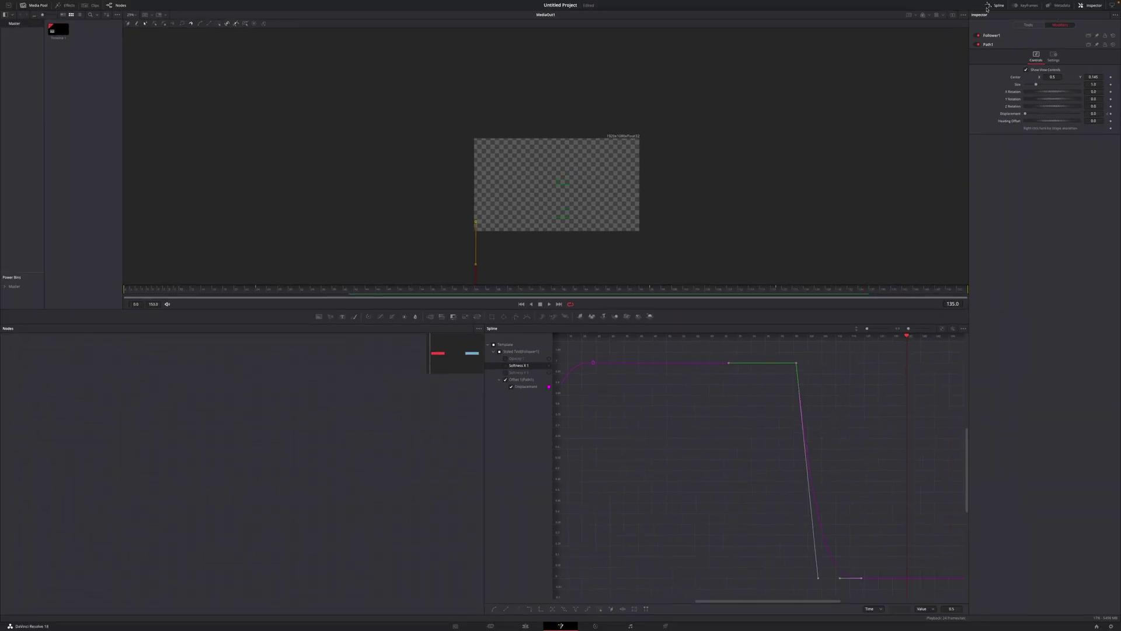
Close the spline editor and add a Soft Glow node between the Template text node and MediaOut1
click(988, 6)
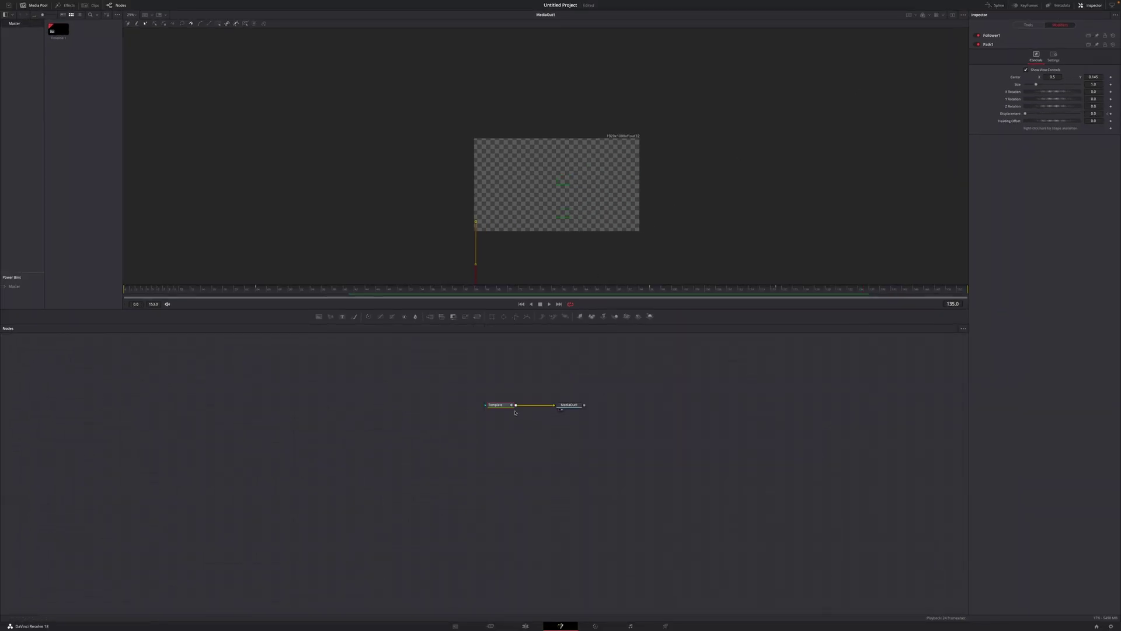
key(shift+space)
text(soft)
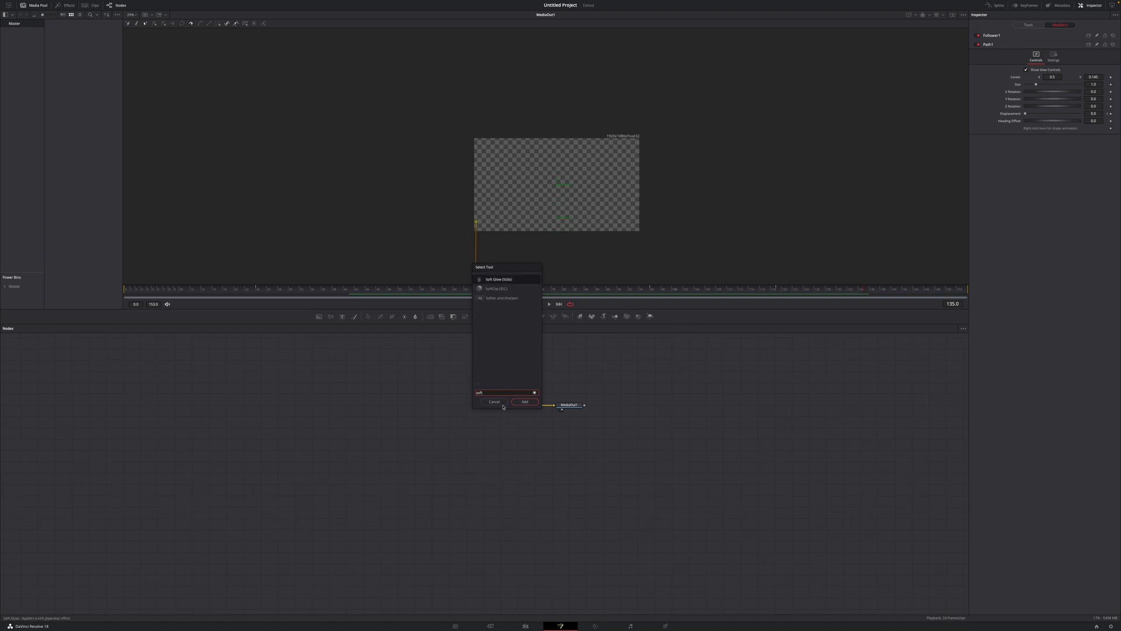
key(Return)
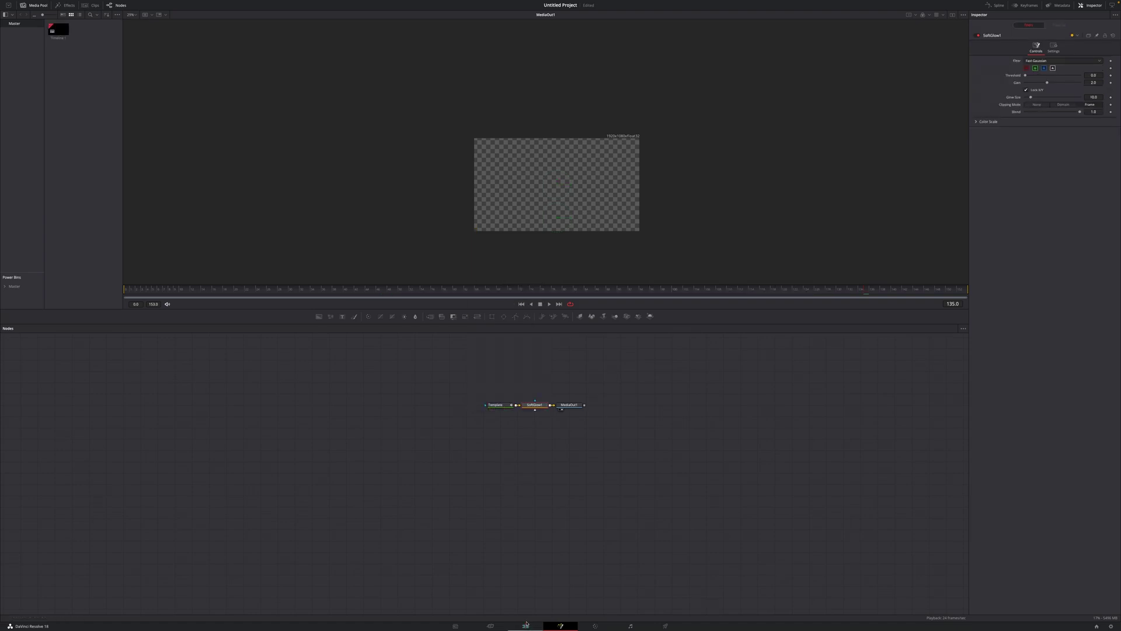
Switch to the Edit page and play the glowing title from the start of the timeline
click(525, 626)
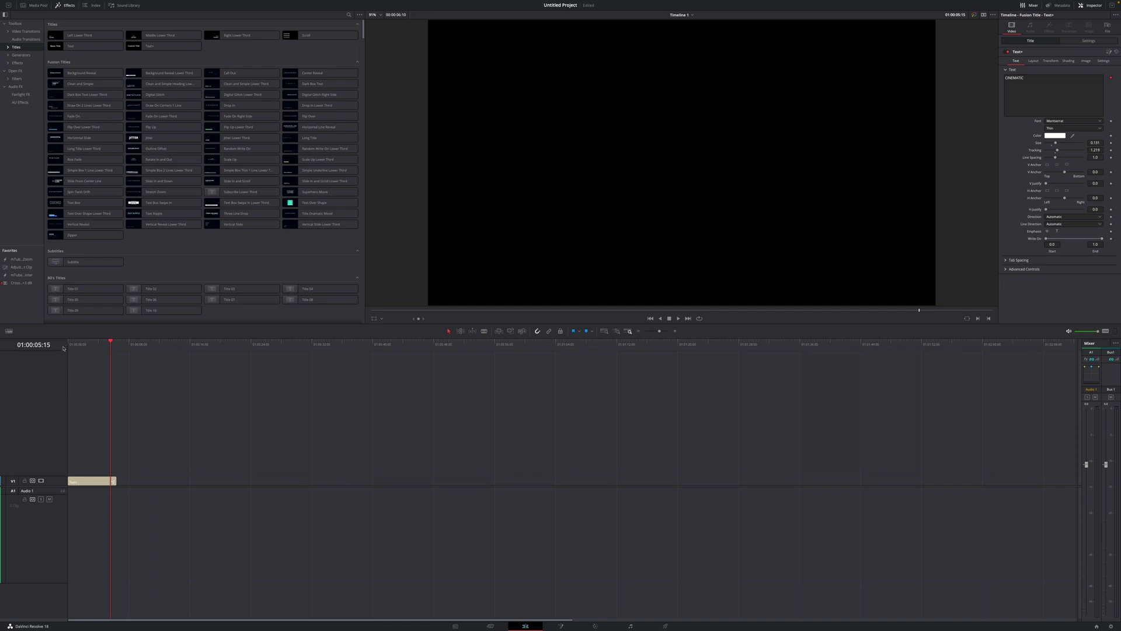
key(Home)
key(space)
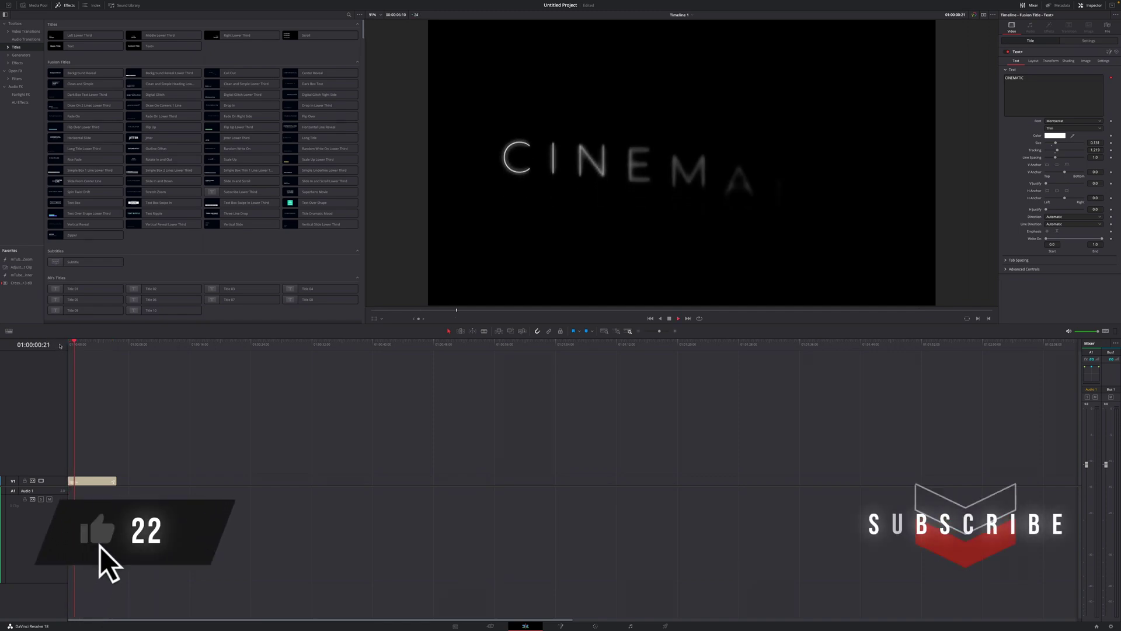